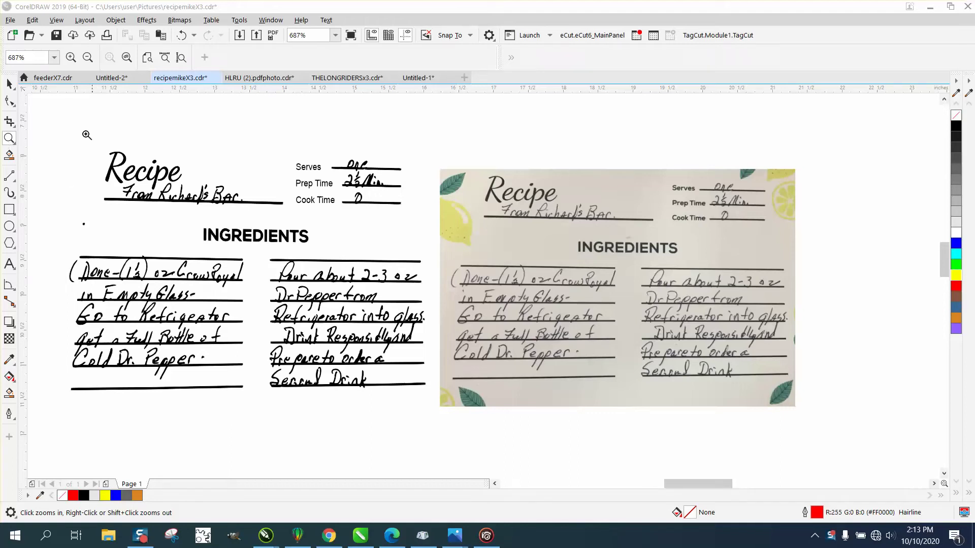
- Move the recipe photo beside the traced lettering and zoom in on the ingredient lines
left_click(55, 143)
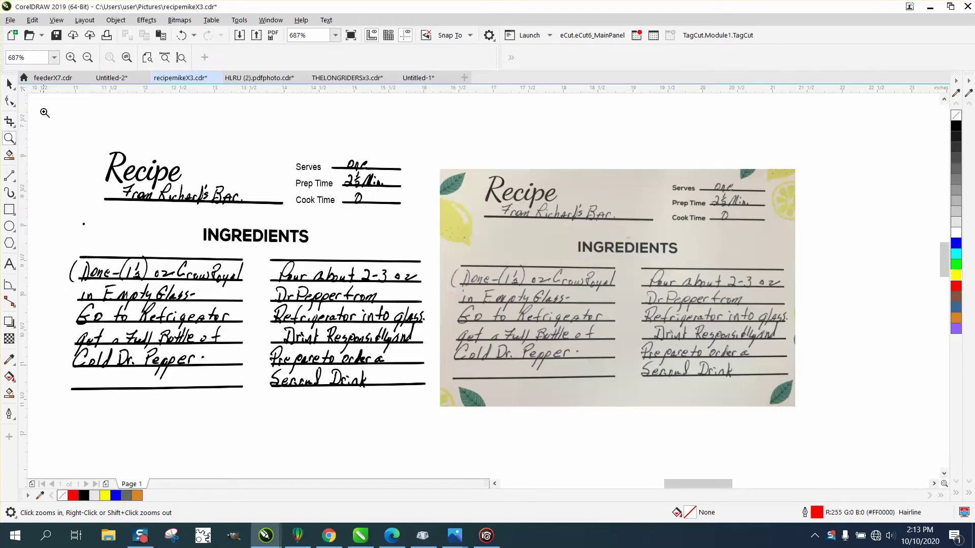
left_click(9, 84)
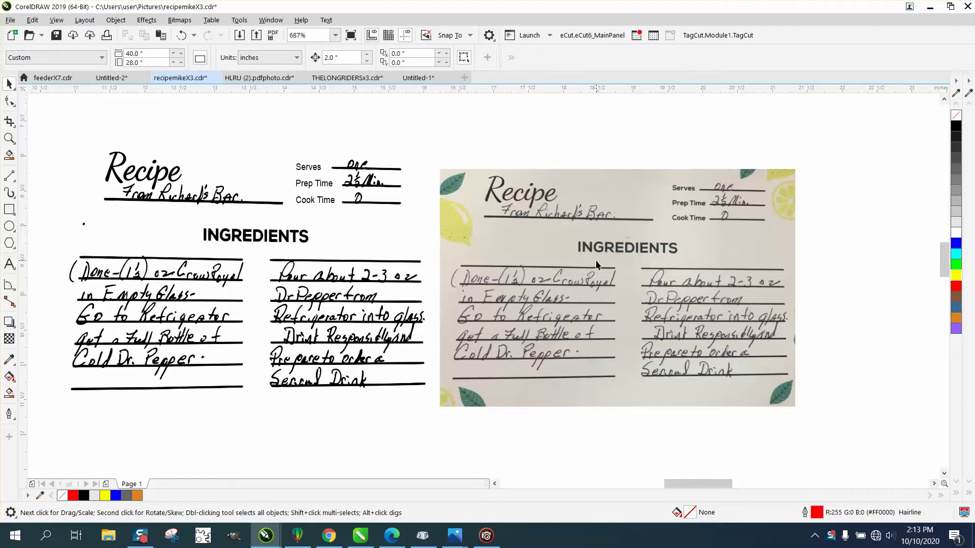
left_click_drag(596, 265, 402, 245)
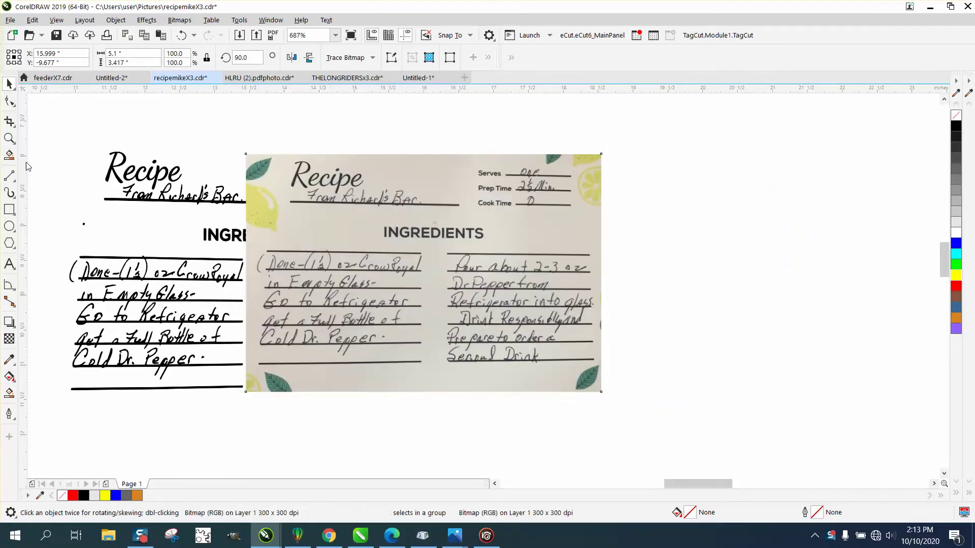
left_click(10, 138)
left_click_drag(67, 237, 498, 352)
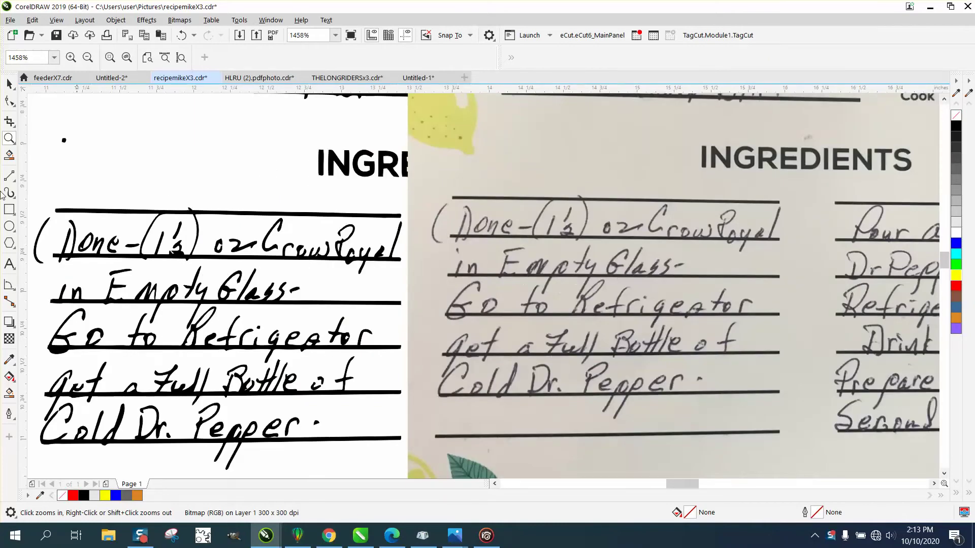
- Nudge the photo down to line up, then zoom in close on 'lass-' in the photo
left_click(10, 84)
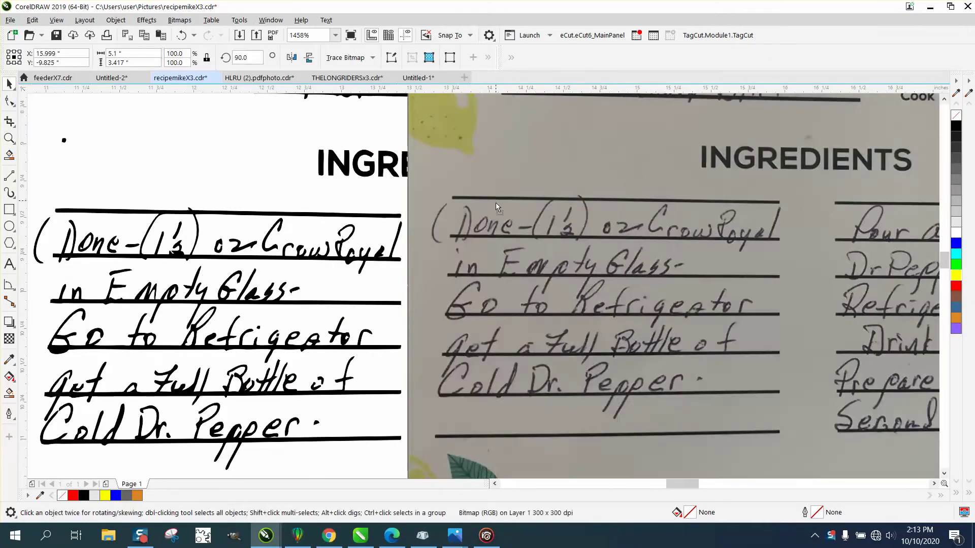
left_click_drag(497, 208, 591, 250)
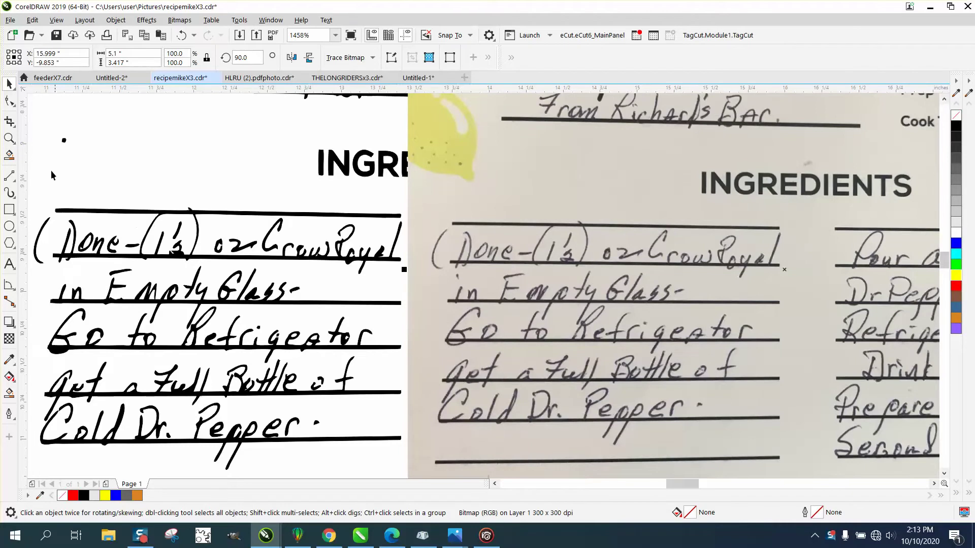
left_click(9, 138)
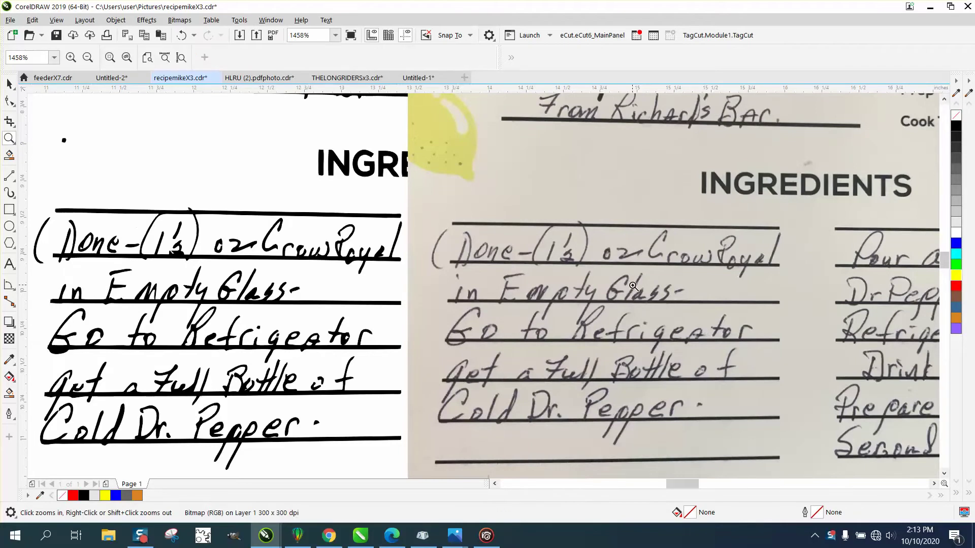
left_click_drag(634, 278, 672, 317)
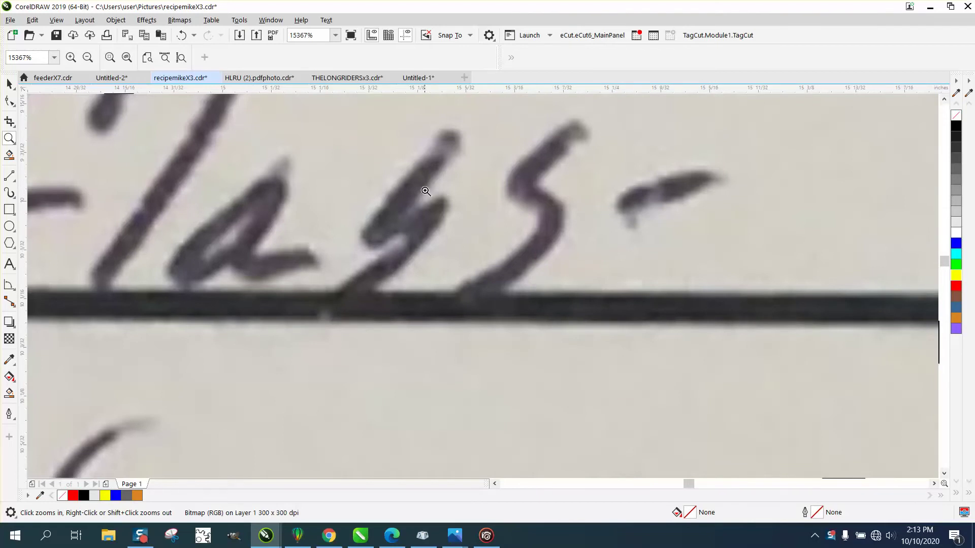
- Zoom out to the whole recipe, then zoom in close on the traced 'lass-' of 'Glass'
scroll(559, 243, "down", 4)
scroll(563, 255, "down", 1)
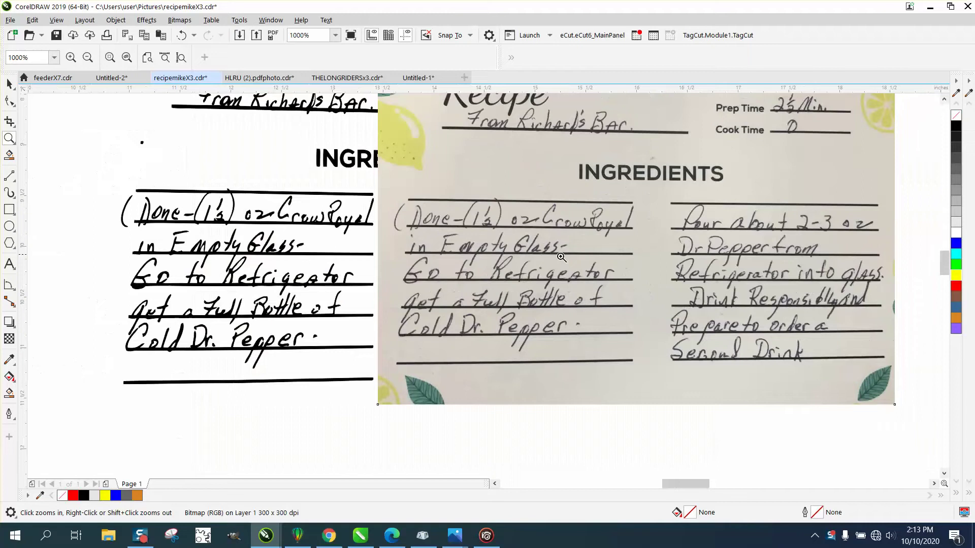
scroll(343, 270, "up", 4)
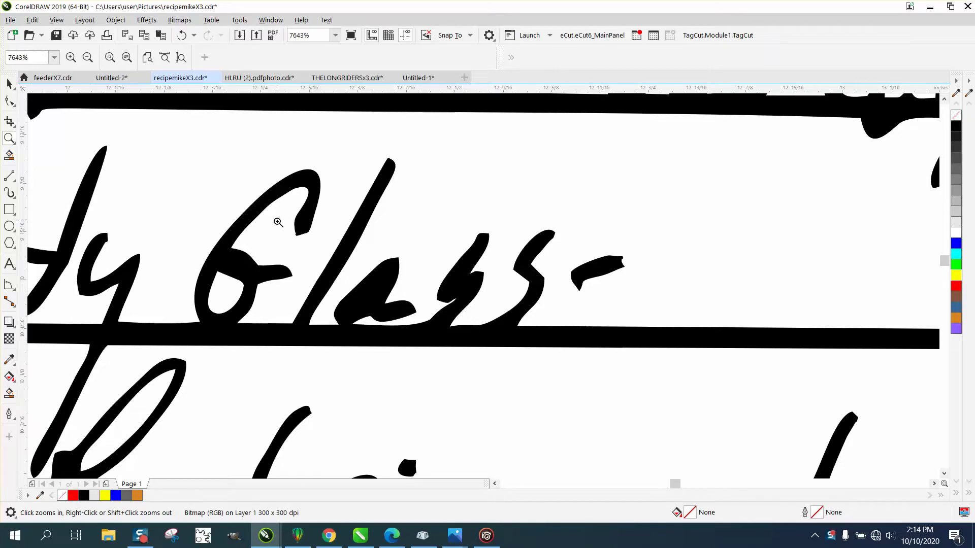
left_click_drag(278, 222, 643, 337)
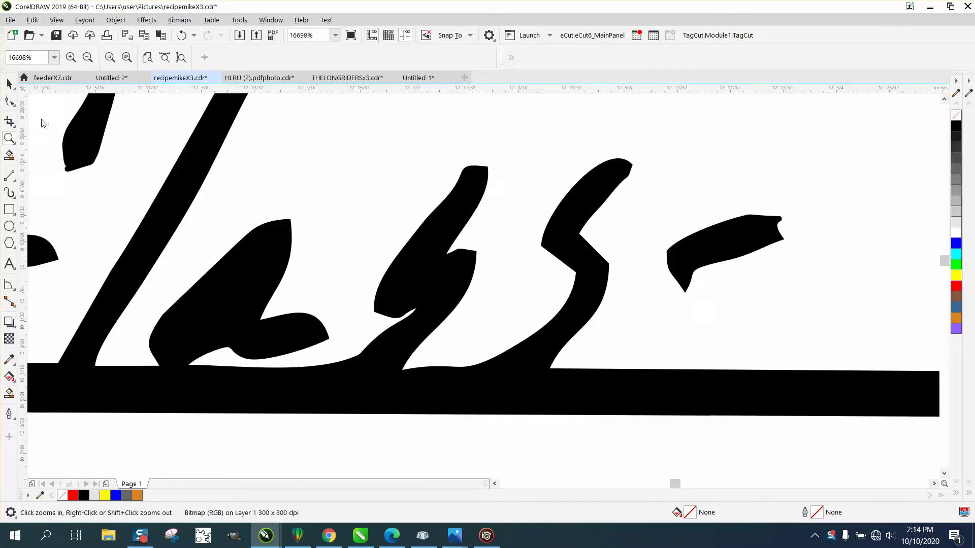
- Ungroup the traced lettering group into its 140 separate pieces via Object > Group
key("F10")
left_click(285, 271)
scroll(272, 263, "down", 2)
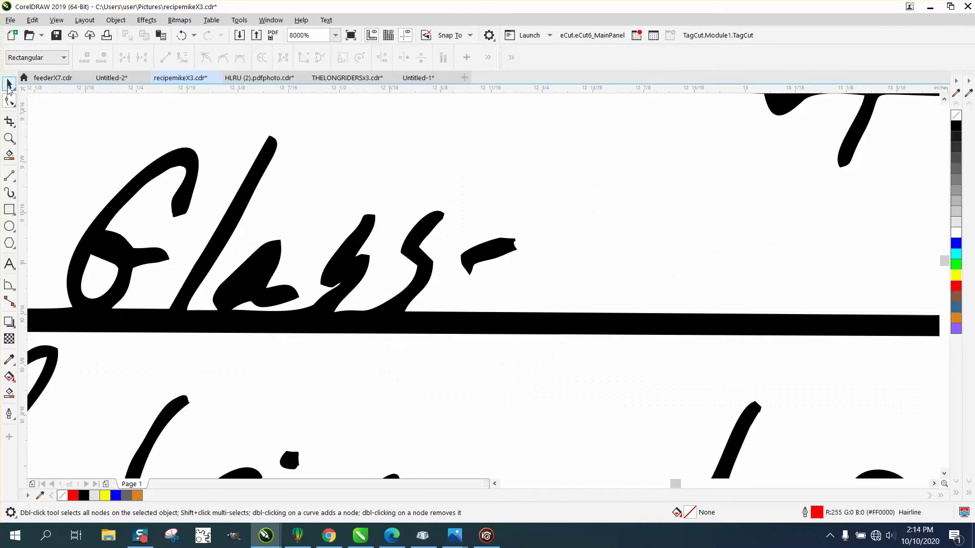
left_click(9, 85)
left_click(257, 187)
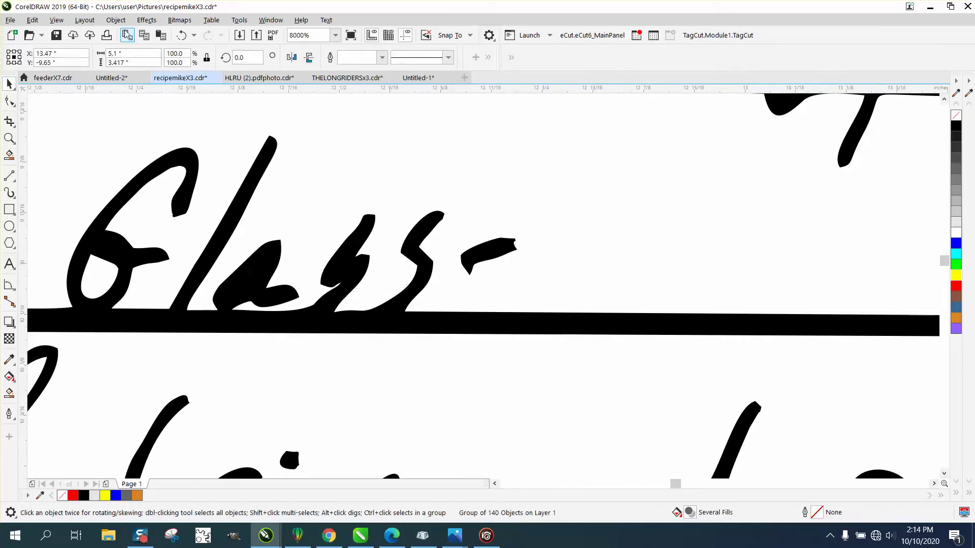
left_click(116, 20)
mouse_move(127, 224)
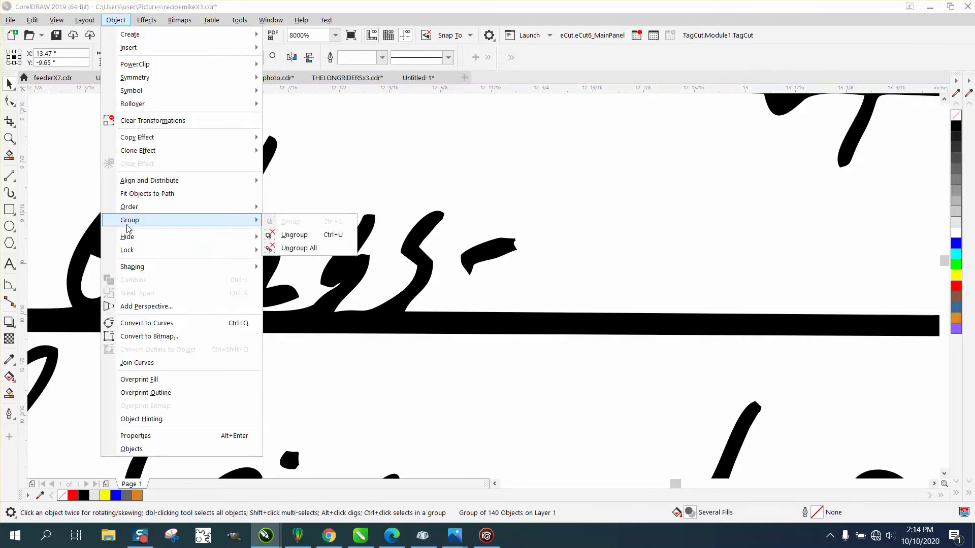
left_click(350, 235)
- Zoom in on the traced 'lass-' and select the 'a' curve to show its nodes
left_click(10, 138)
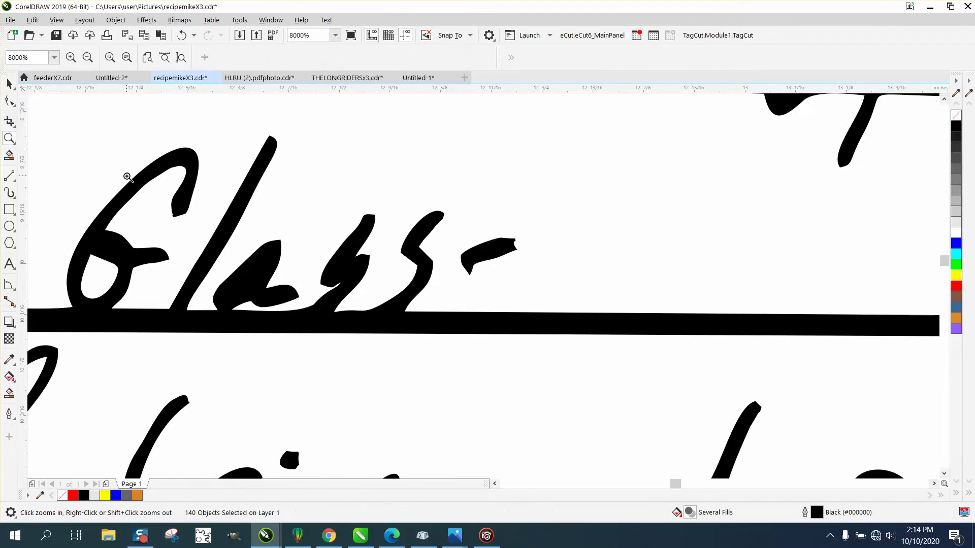
left_click_drag(131, 191, 542, 370)
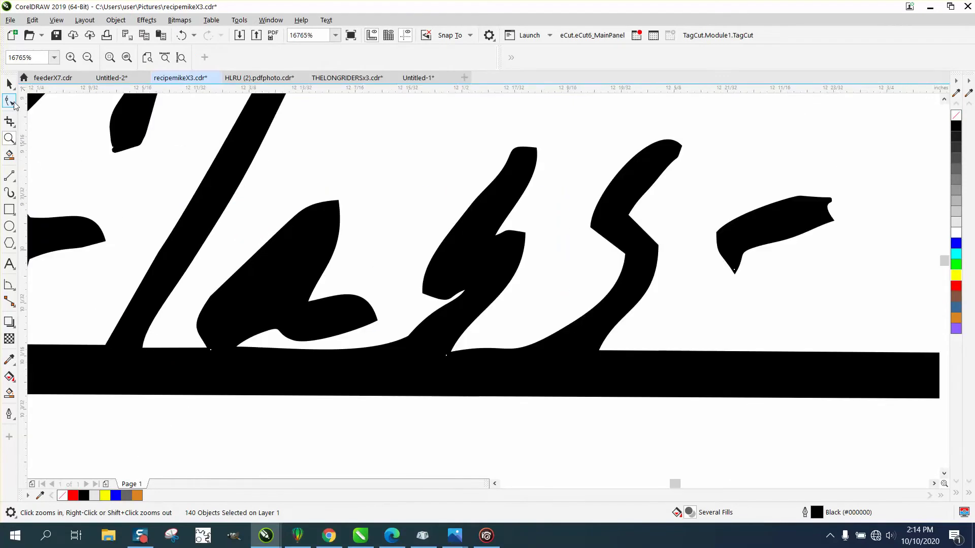
left_click(9, 101)
left_click(266, 264)
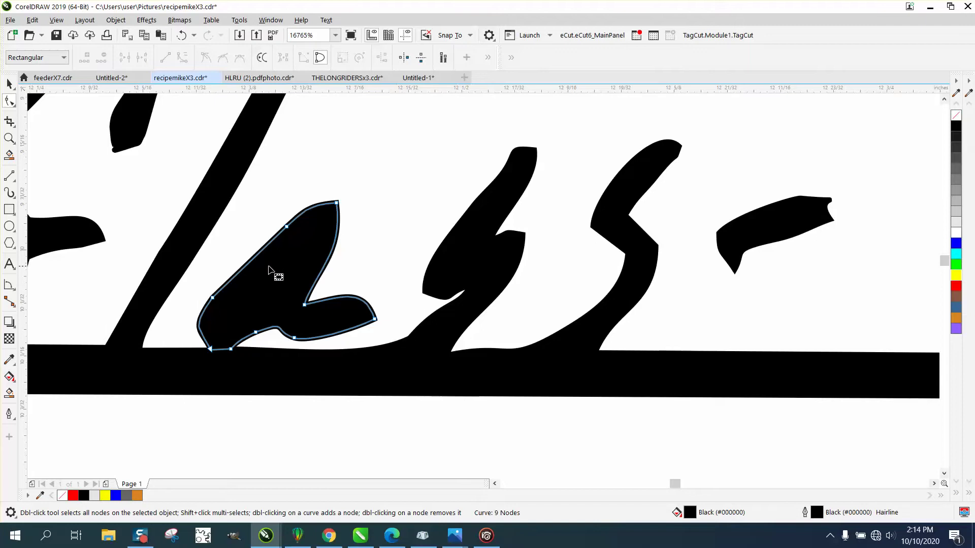
- Zoom in close on the 'a' and 's' of the traced 'Glass' and show the 'a' nodes
scroll(255, 283, "down", 4)
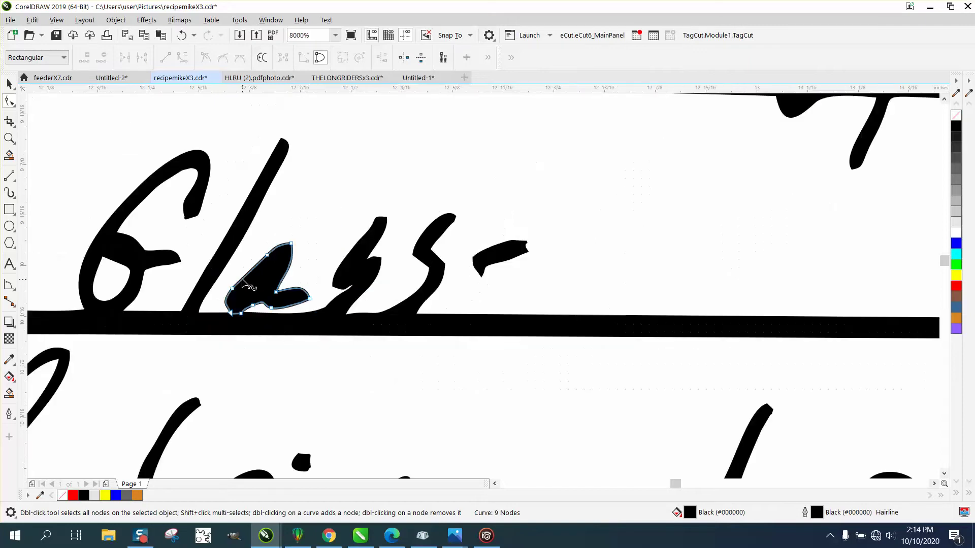
scroll(246, 285, "down", 2)
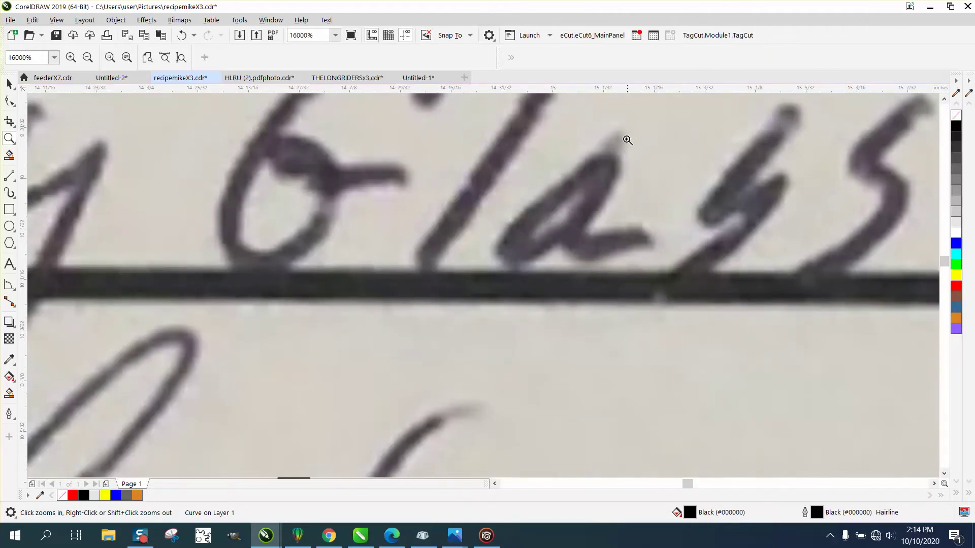
scroll(626, 145, "down", 4)
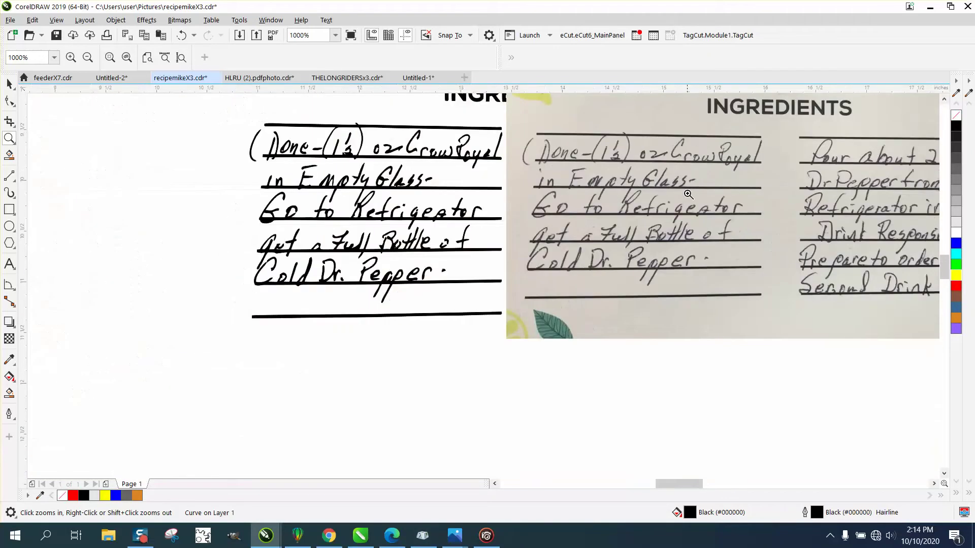
left_click_drag(451, 194, 479, 211)
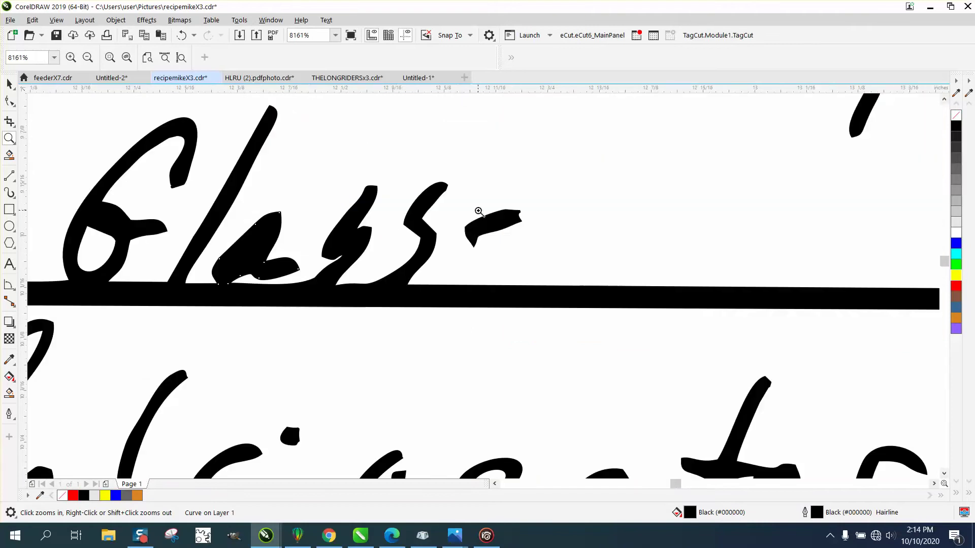
left_click_drag(216, 199, 293, 269)
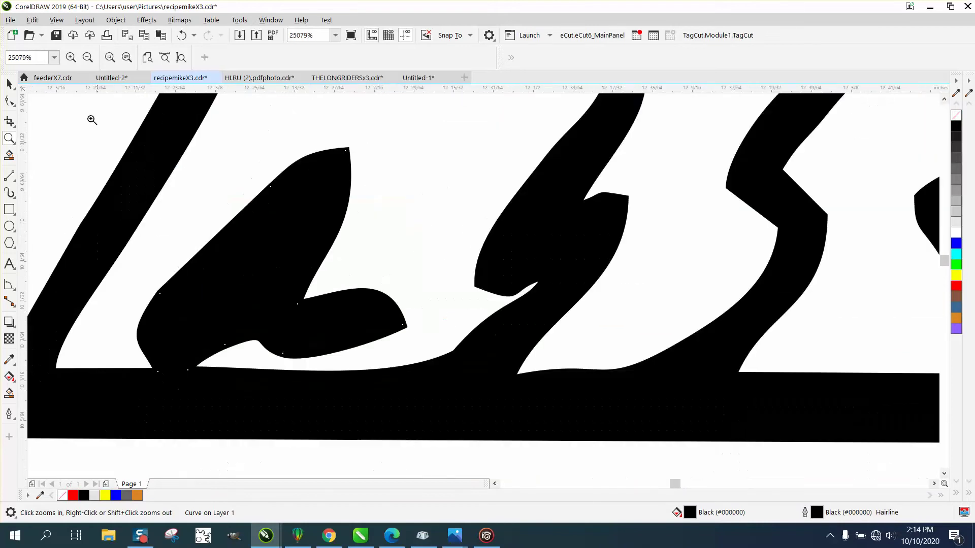
left_click(9, 101)
- Bow the top of the 'a' outward and round out its lower-left side
left_click(347, 152)
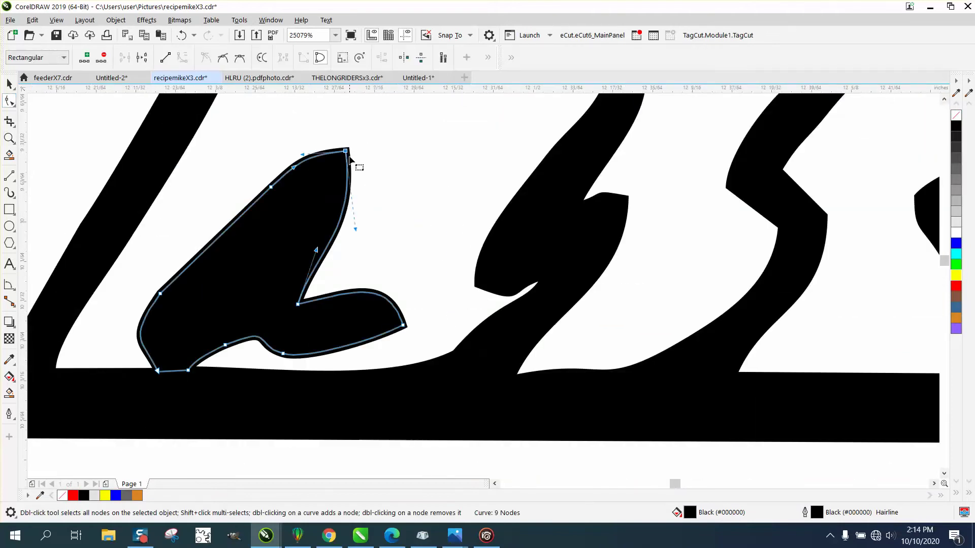
left_click_drag(357, 232, 384, 172)
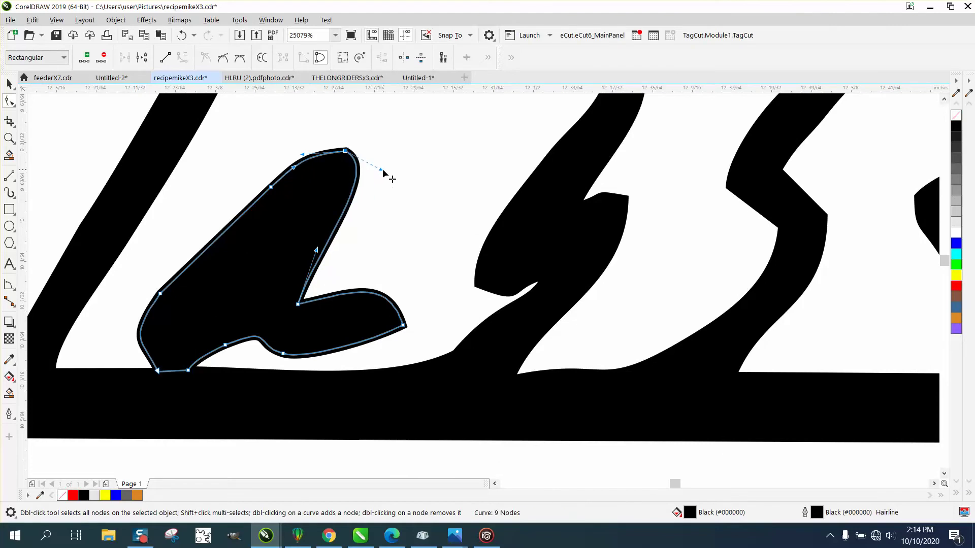
left_click(151, 362)
left_click_drag(145, 354, 135, 392)
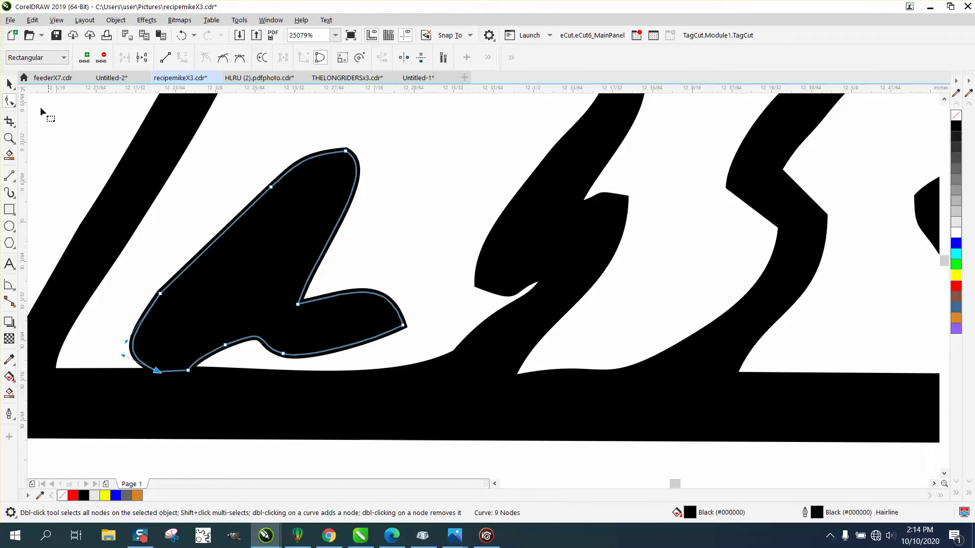
- Draw a small ellipse above the 'a' and tilt it counter-clockwise
left_click(10, 84)
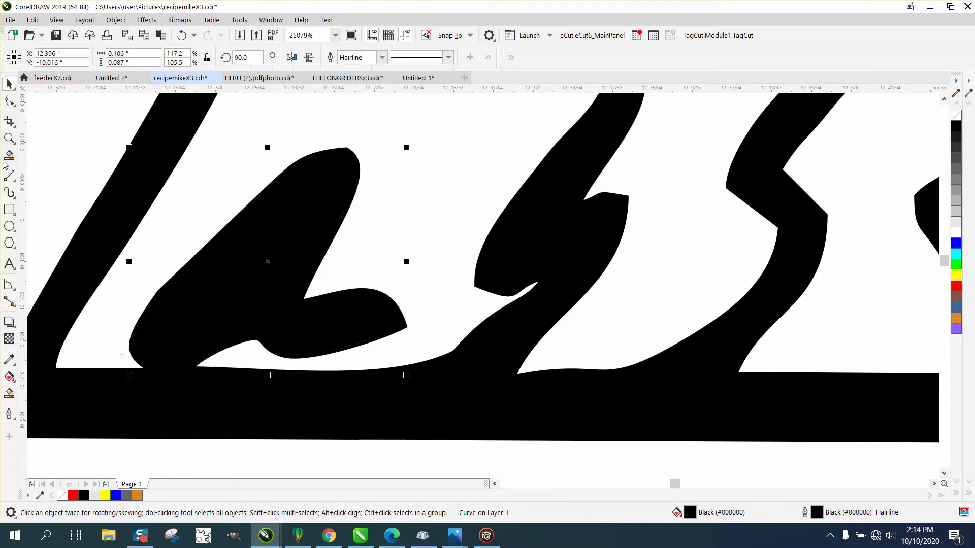
left_click(9, 226)
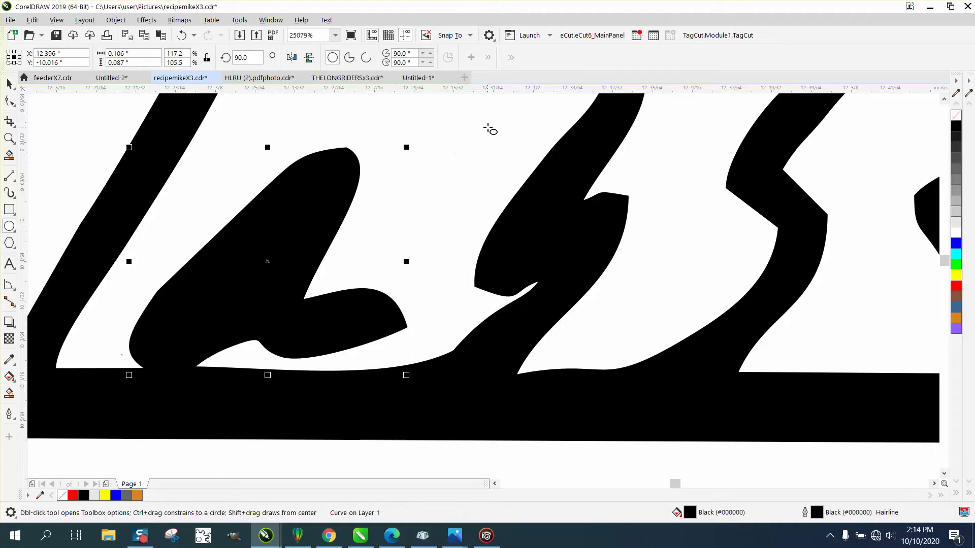
left_click_drag(489, 128, 410, 159)
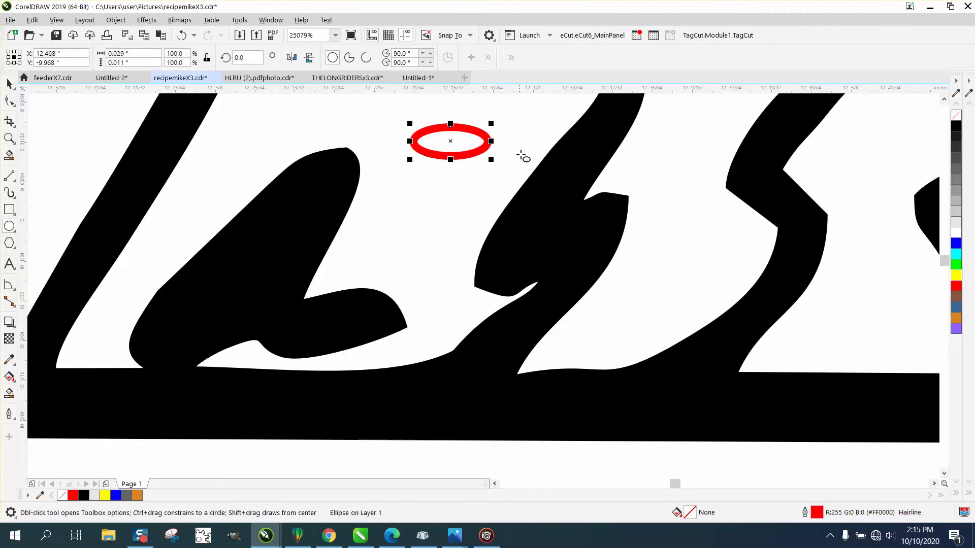
left_click(9, 82)
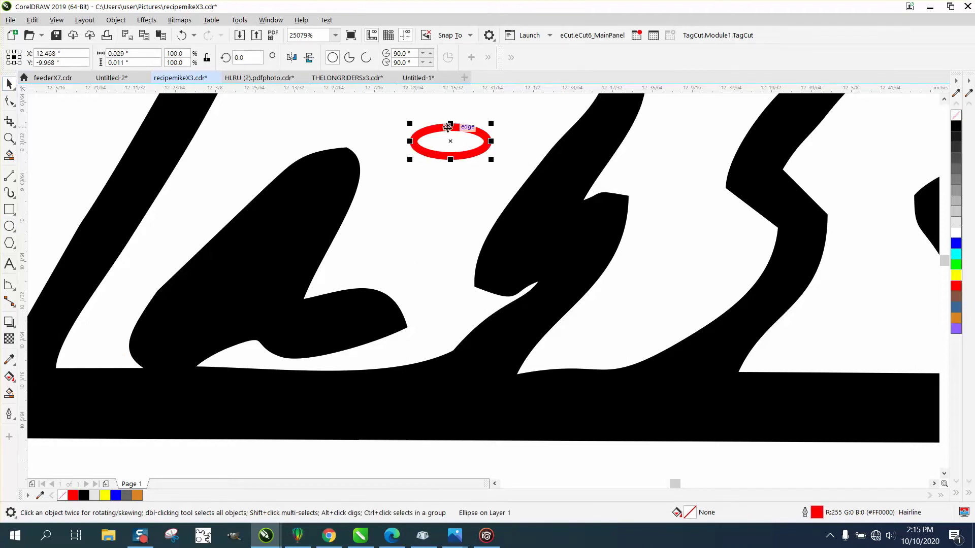
left_click(450, 141)
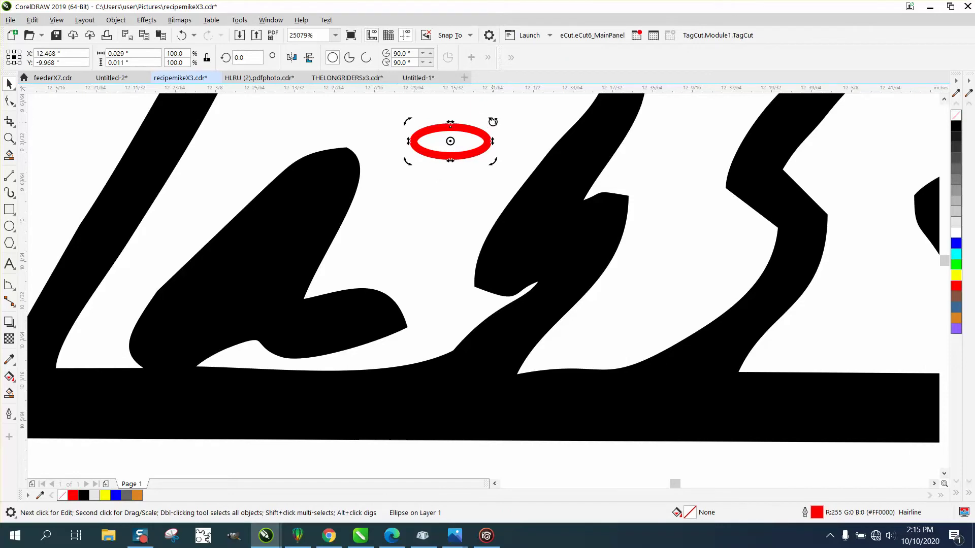
left_click_drag(492, 121, 474, 101)
- Move the red ellipse onto the letter, rotate it upright, enlarge it and nudge it lower
left_click(470, 150)
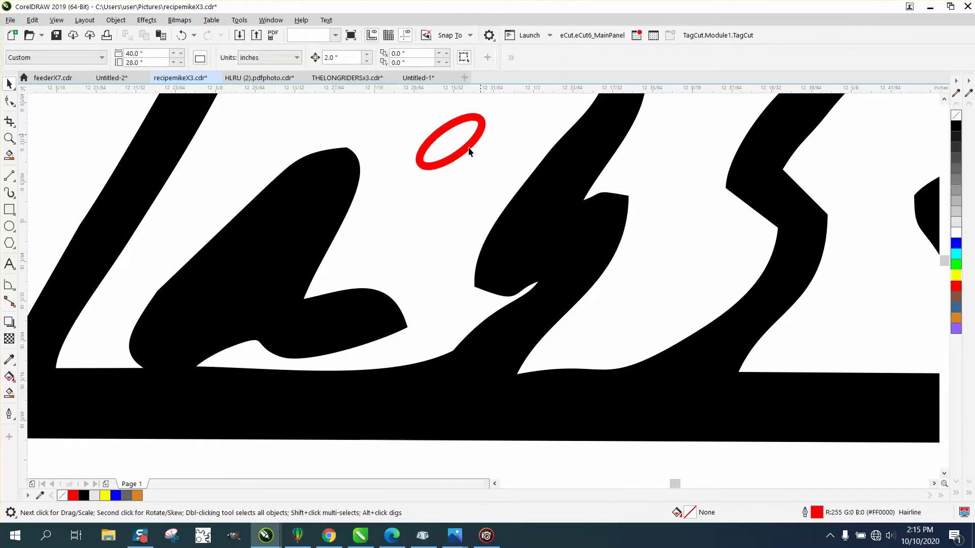
left_click_drag(470, 151, 283, 224)
left_click(277, 244)
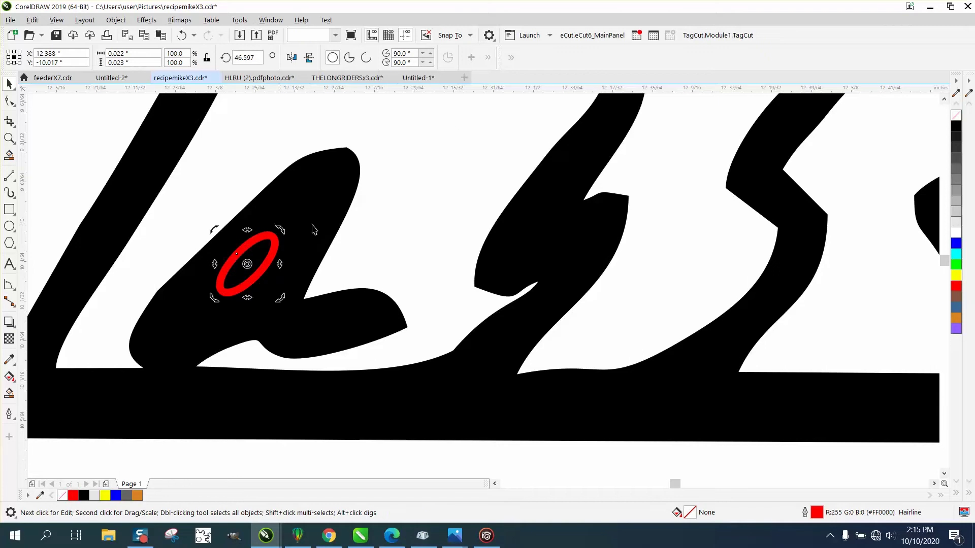
left_click(434, 206)
left_click(275, 236)
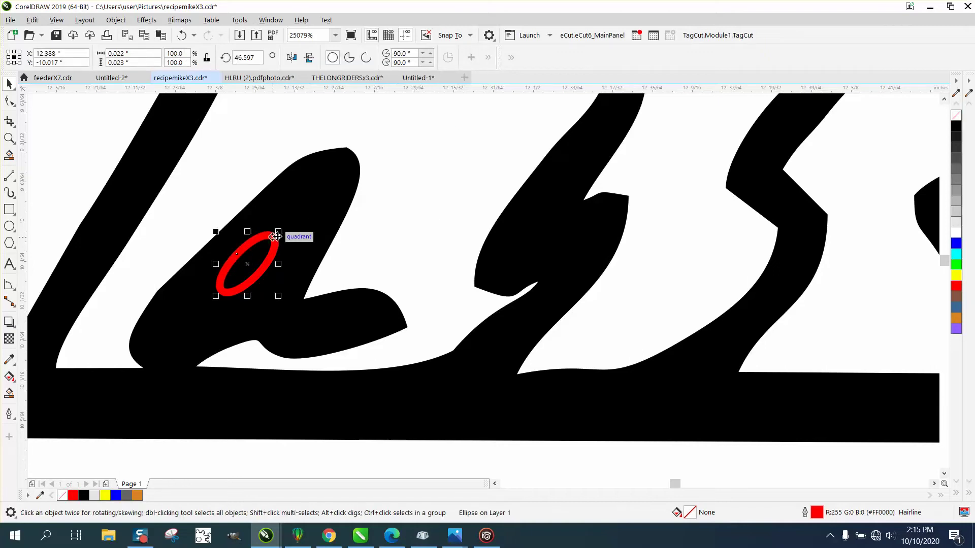
left_click_drag(279, 232, 296, 213)
left_click_drag(260, 249, 255, 264)
left_click(331, 217)
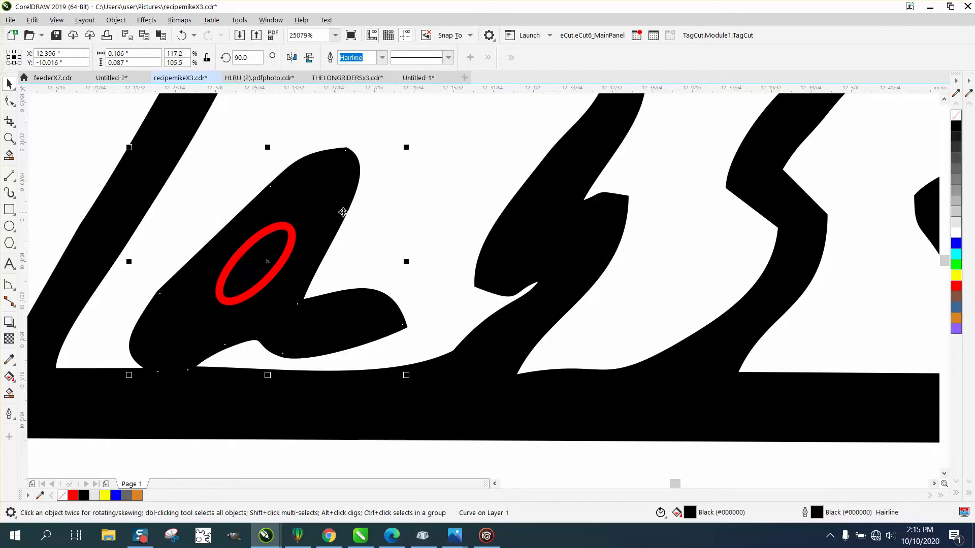
- Remove the letter's fill and Smart Fill the area around the ellipse black
left_click(956, 115)
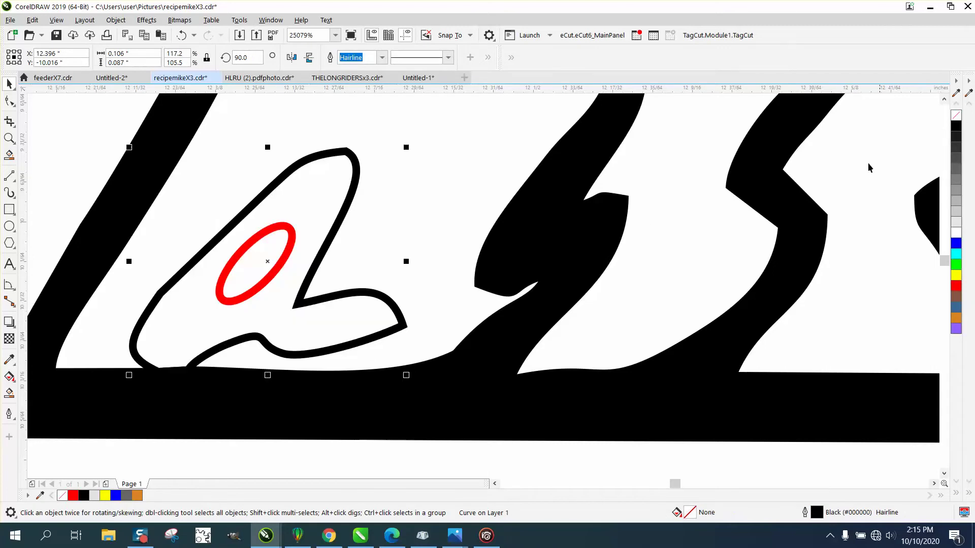
left_click(9, 395)
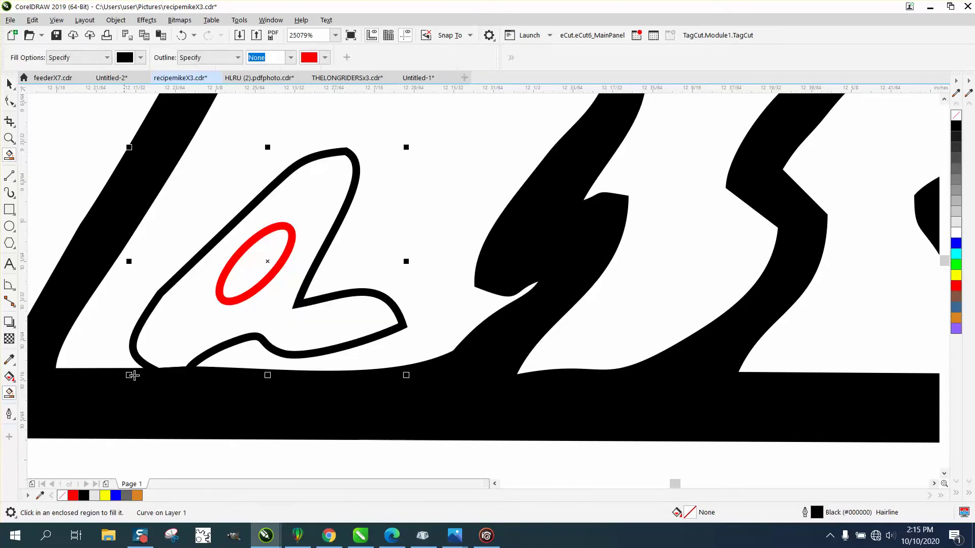
left_click(188, 344)
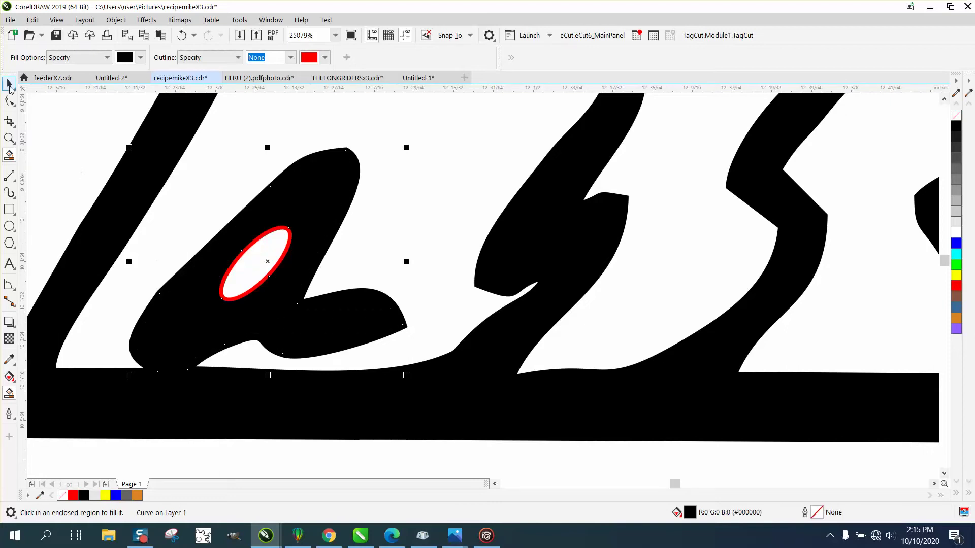
- Delete the red guide ellipse, leaving a clean white oval hole in the 'a'
left_click(10, 86)
left_click(437, 206)
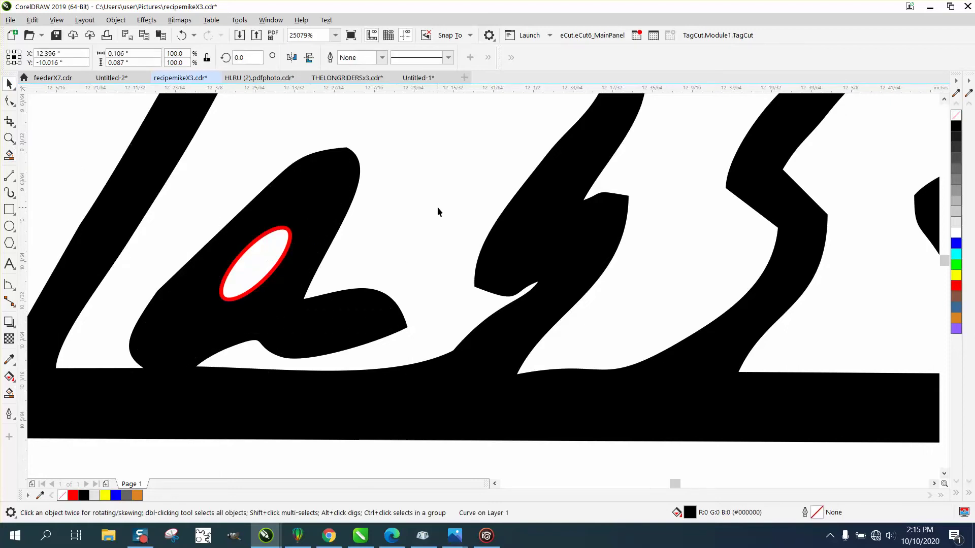
left_click(286, 233)
key("Delete")
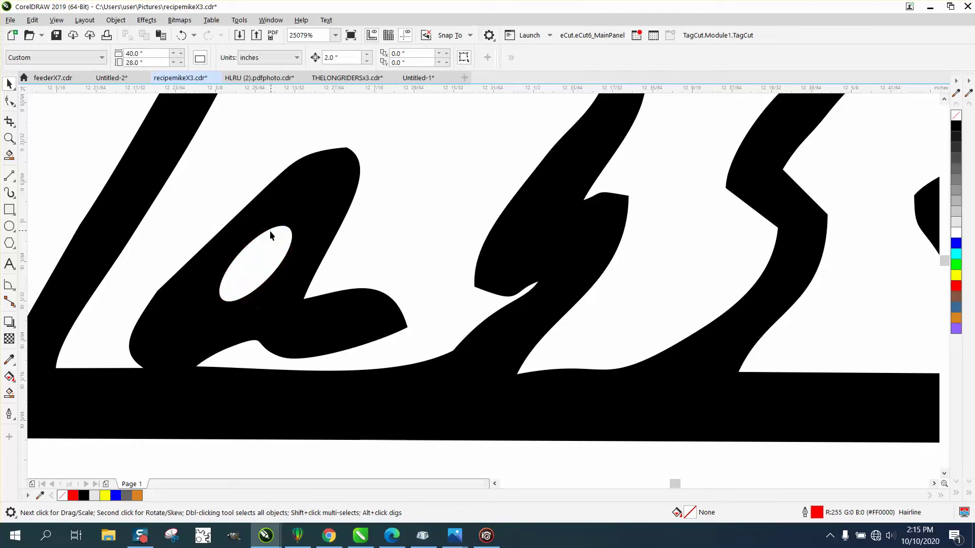
scroll(270, 235, "down", 2)
scroll(269, 241, "down", 1)
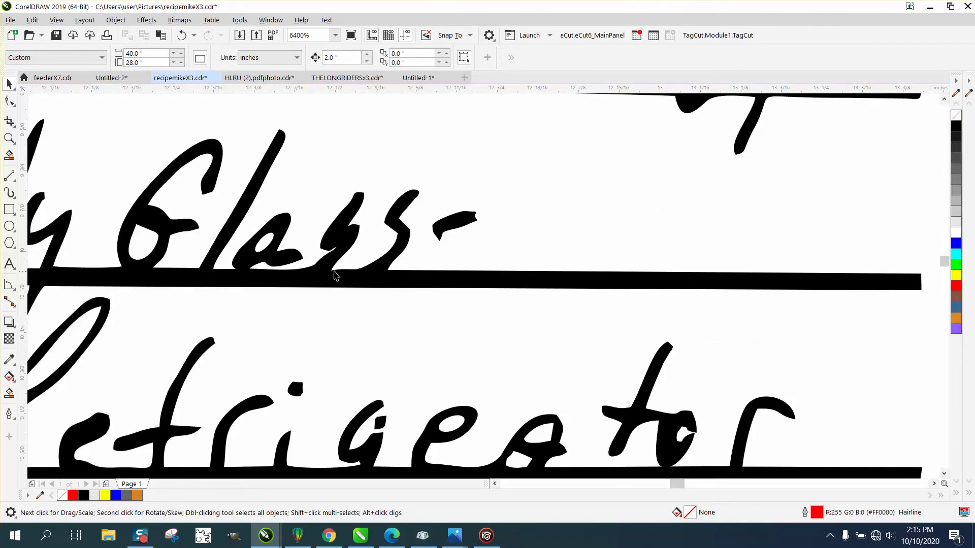
scroll(367, 275, "down", 2)
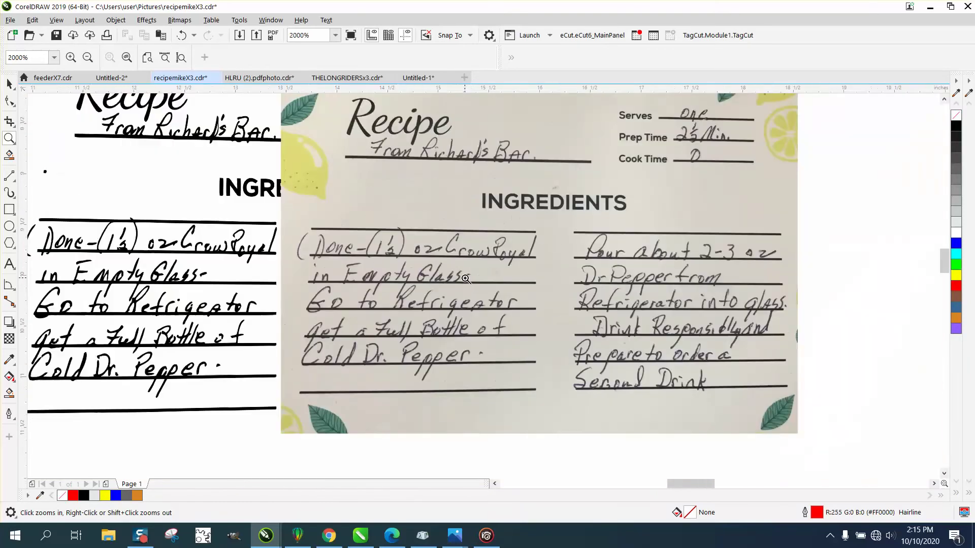
left_click_drag(163, 270, 249, 305)
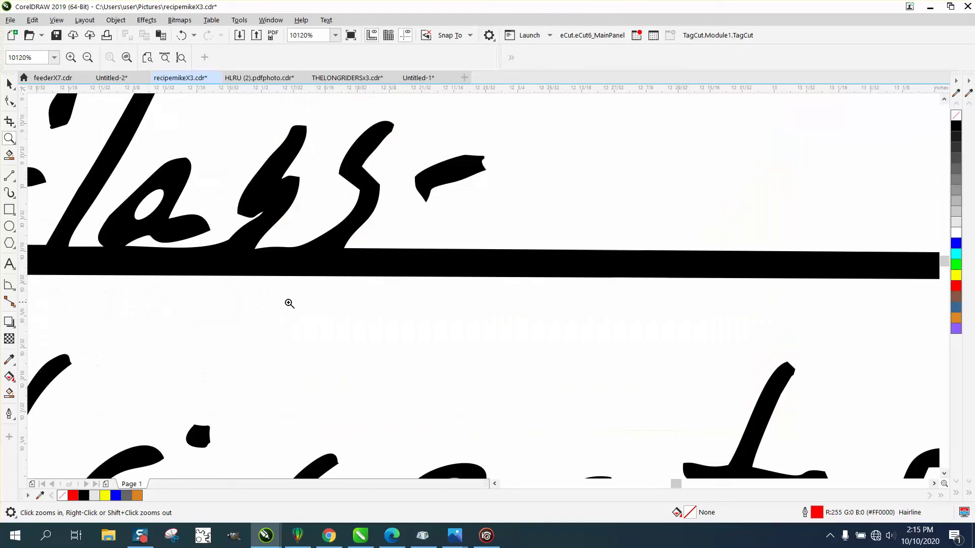
left_click_drag(197, 105, 523, 328)
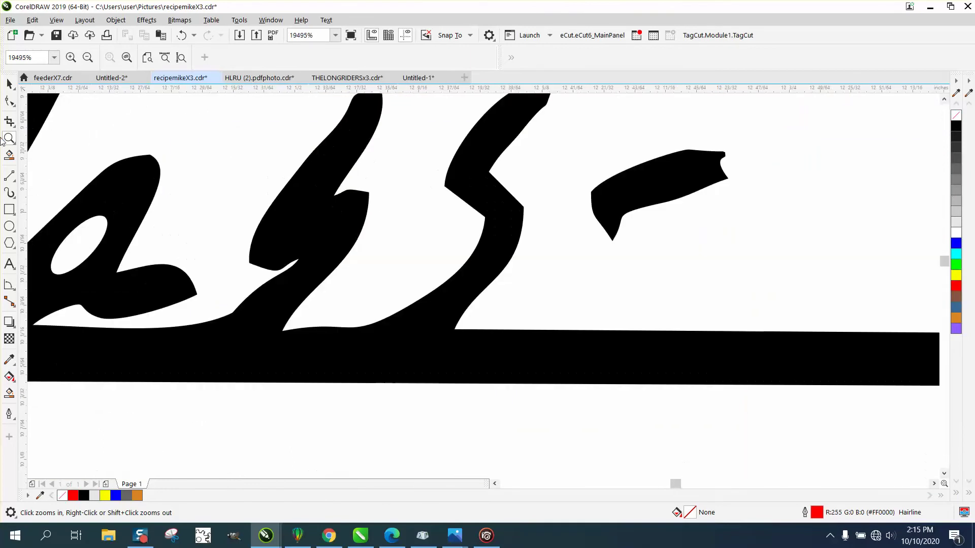
- Brush the Smooth tool over the second 's', the dash after Glass, and the first 's'
left_click(9, 101)
left_click(46, 120)
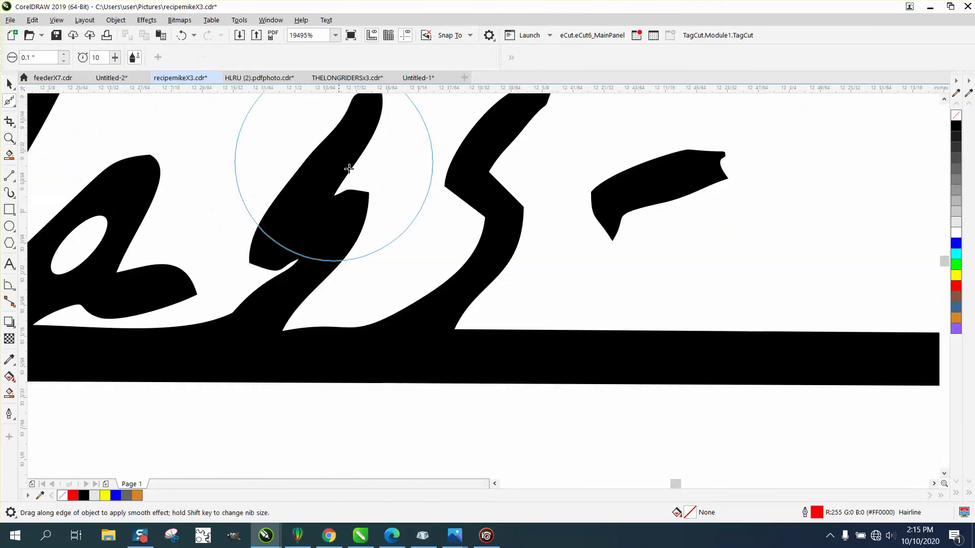
left_click(516, 213)
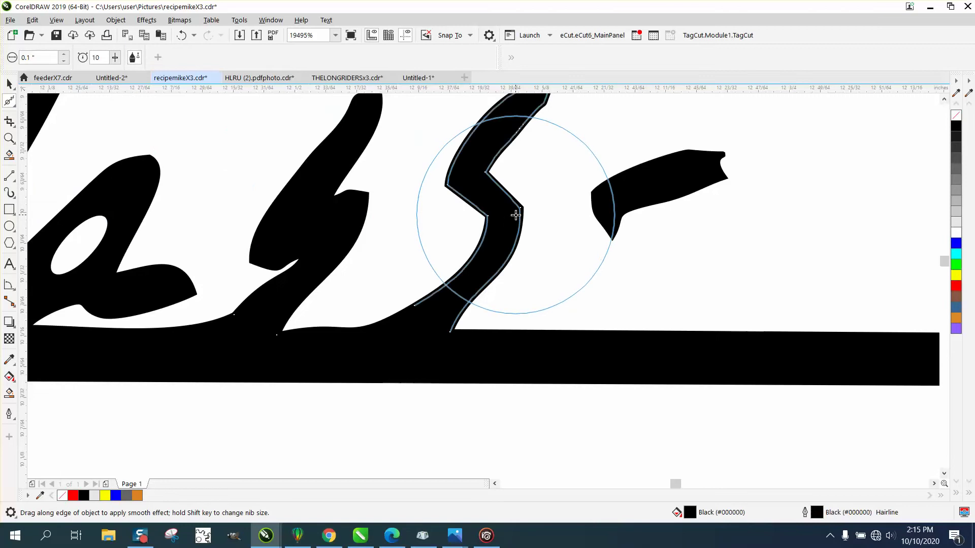
mouse_move(516, 215)
left_mouse_down()
mouse_move(456, 190)
mouse_move(467, 214)
mouse_move(464, 191)
mouse_move(495, 200)
mouse_move(501, 222)
left_mouse_up()
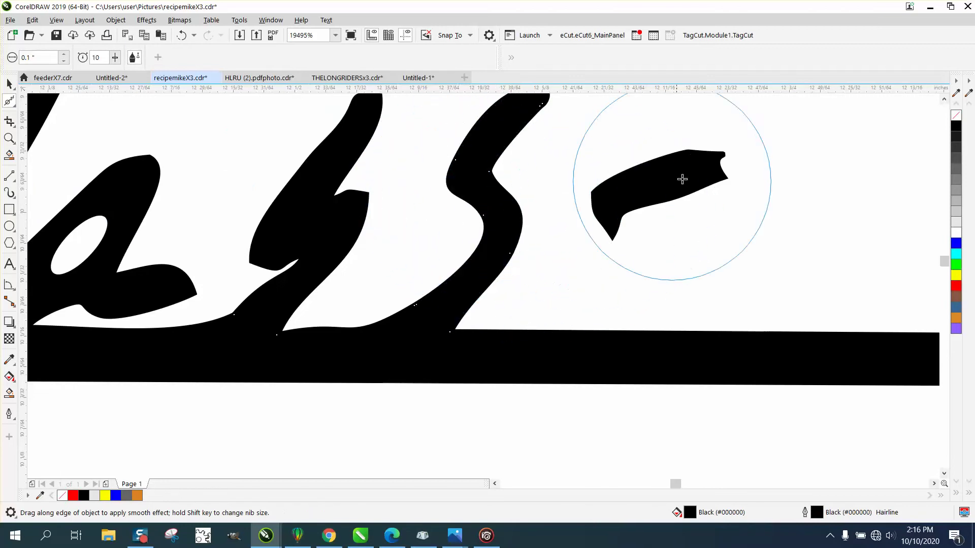
left_click(716, 169)
left_click_drag(718, 170, 696, 179)
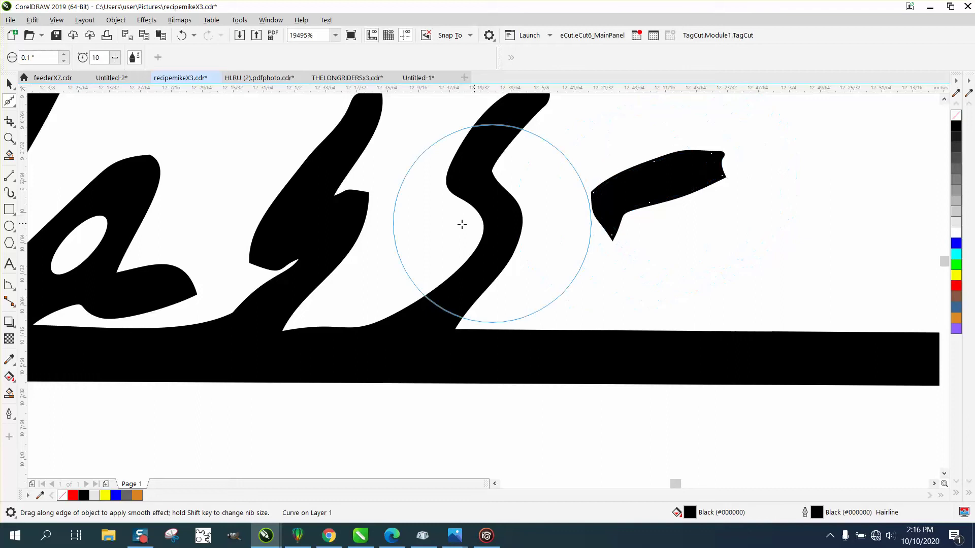
left_click(358, 219)
mouse_move(358, 218)
left_mouse_down()
mouse_move(309, 251)
mouse_move(247, 252)
mouse_move(257, 256)
mouse_move(238, 225)
left_mouse_up()
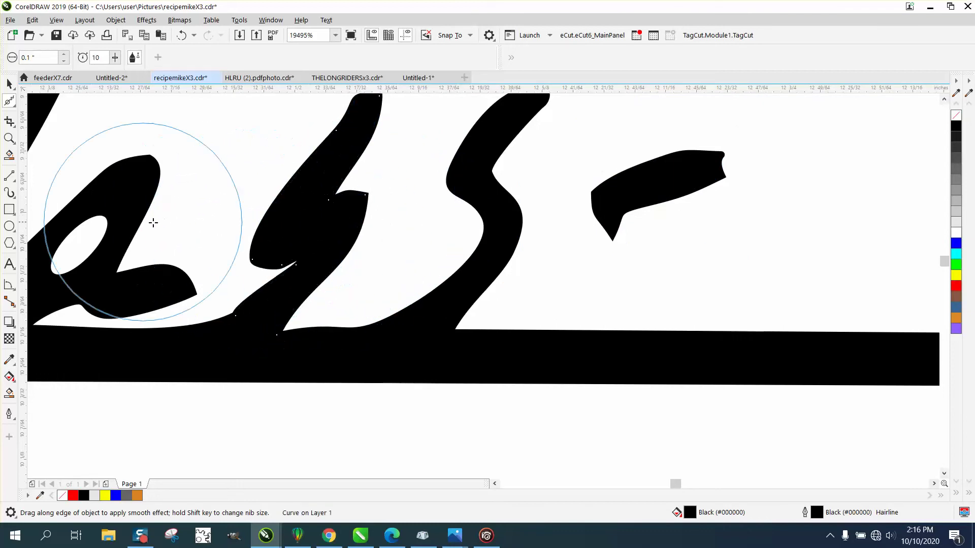
scroll(361, 261, "down", 4)
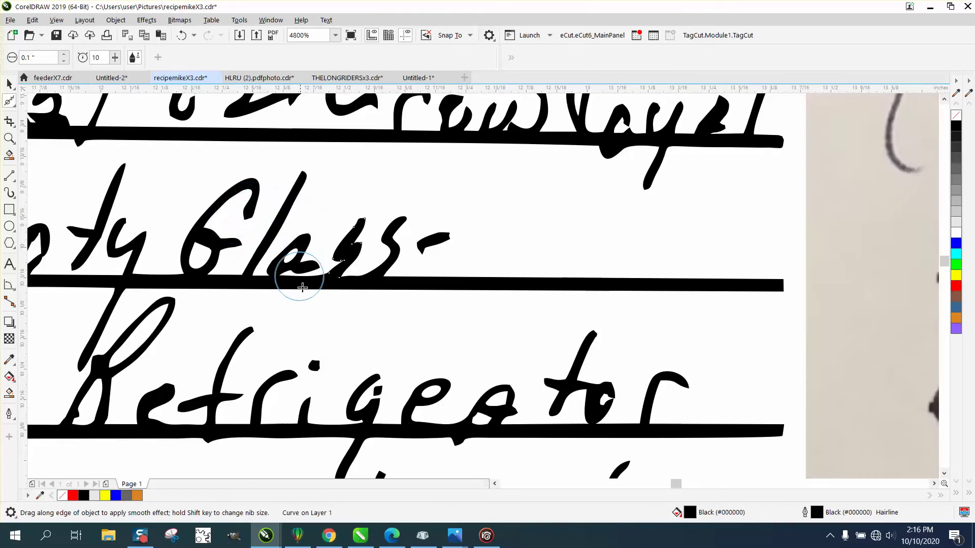
left_click(9, 139)
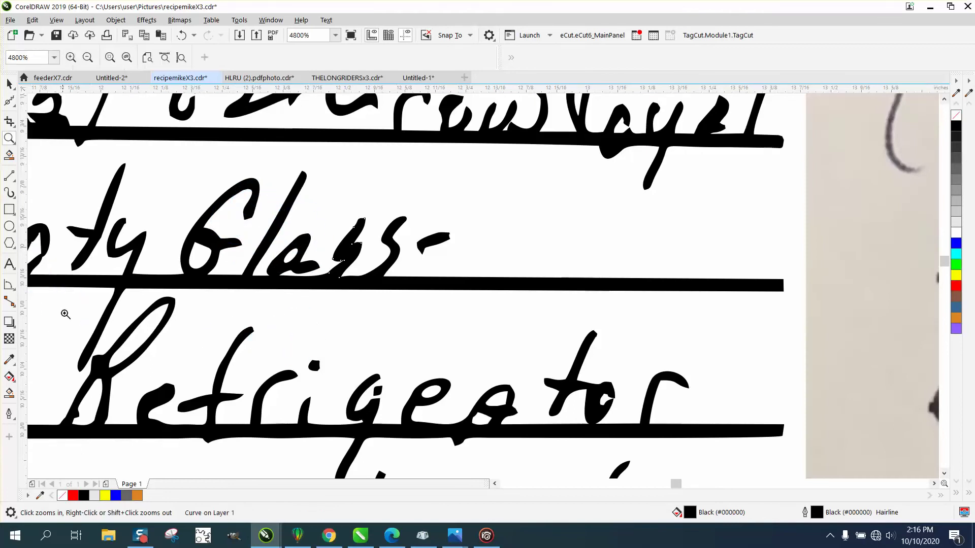
- Delete an extra node at the R's foot and drag its corner node to even the outline
left_click_drag(59, 394, 213, 435)
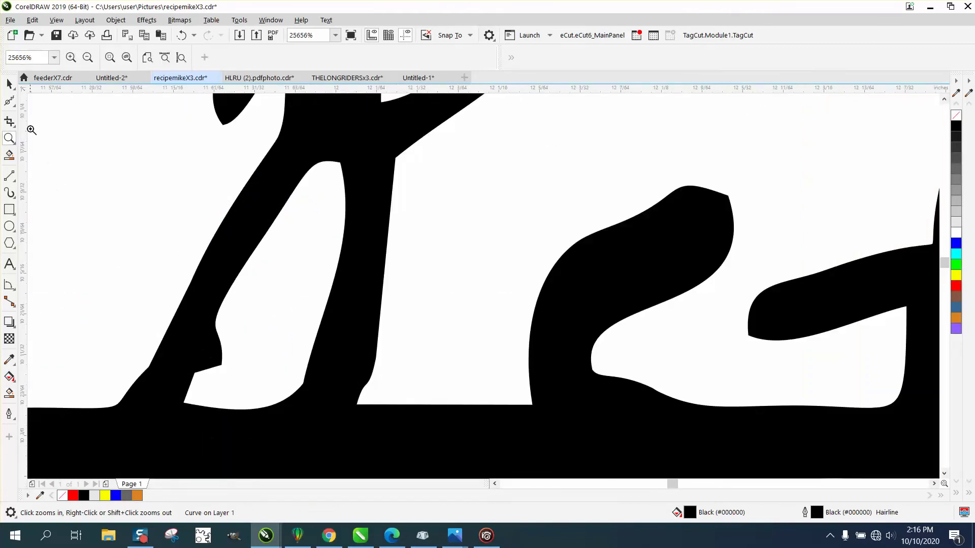
left_click(8, 103)
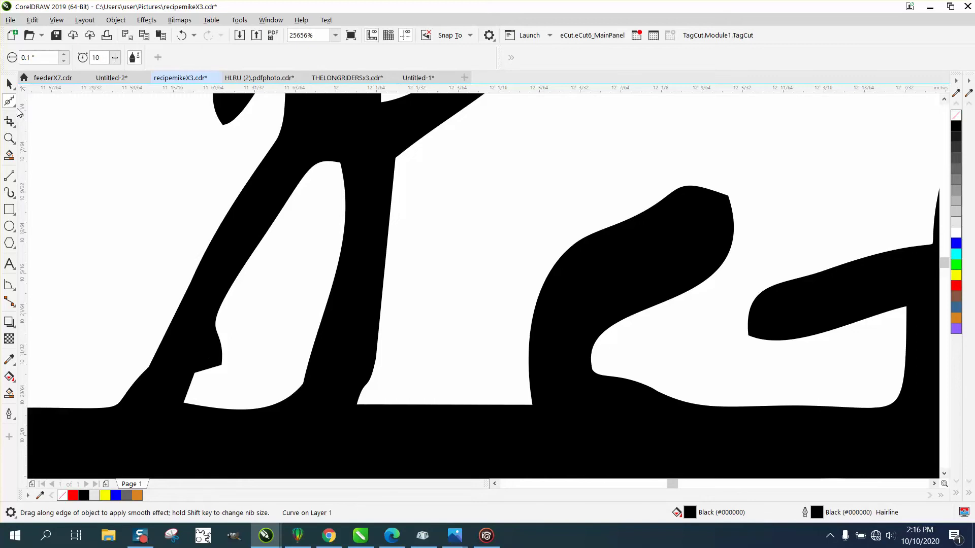
left_click(10, 102)
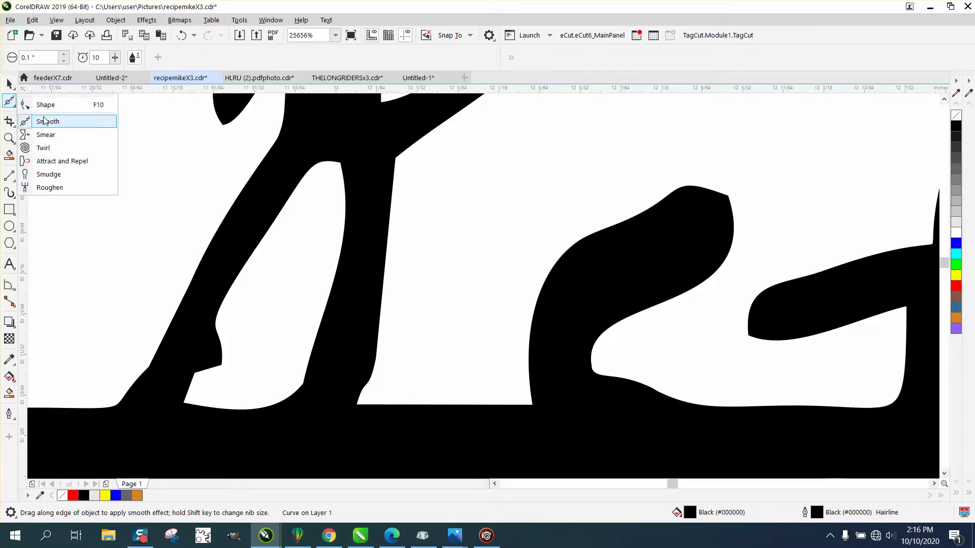
left_click(45, 105)
left_click(223, 355)
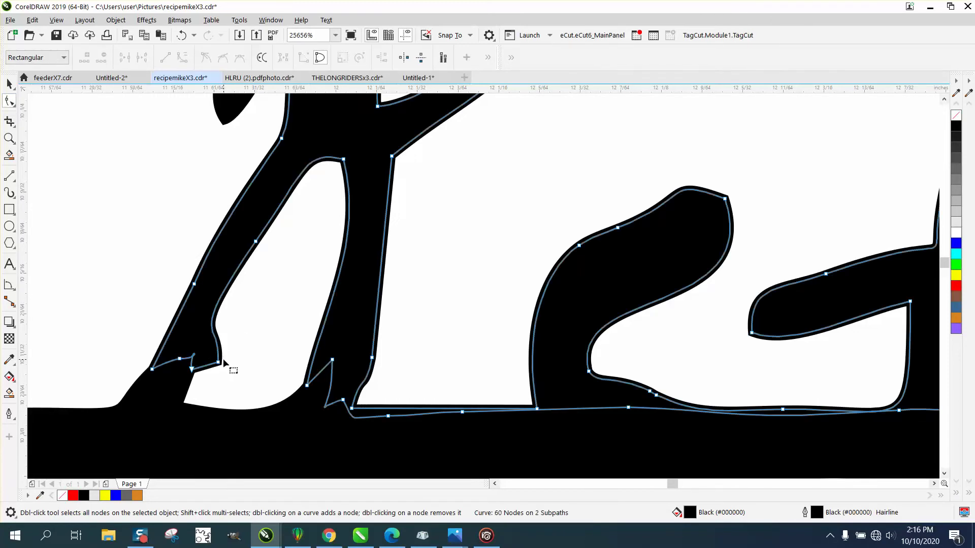
double_click(219, 362)
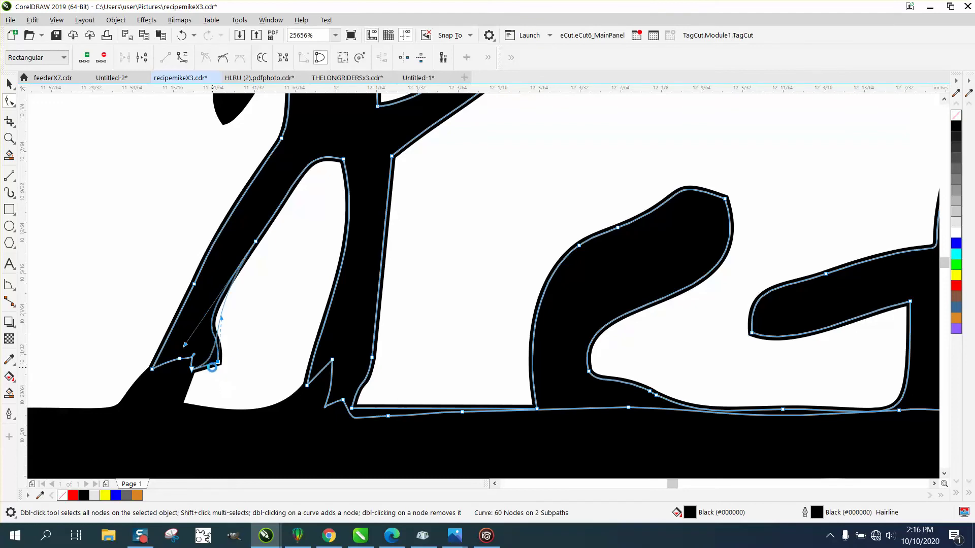
left_click(192, 371)
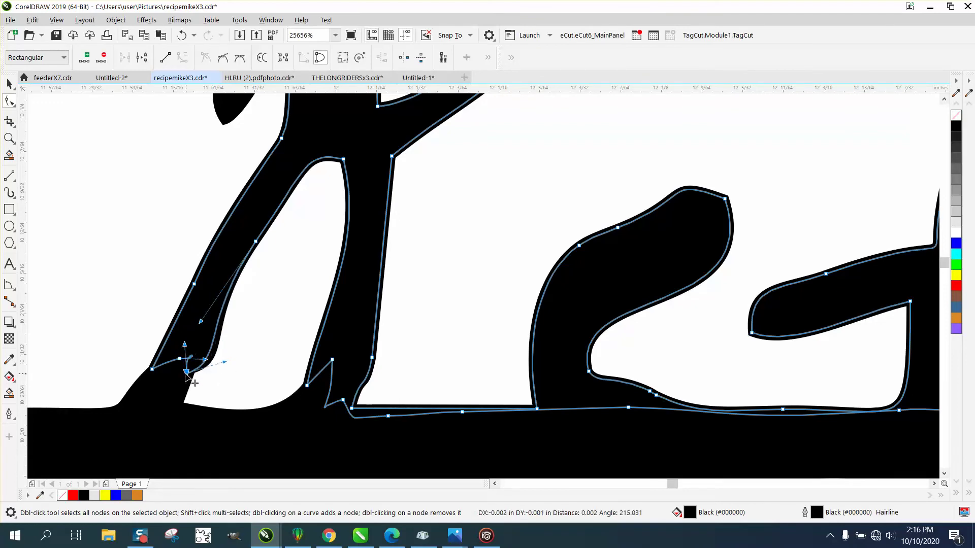
left_click_drag(183, 378, 192, 392)
scroll(312, 381, "down", 1)
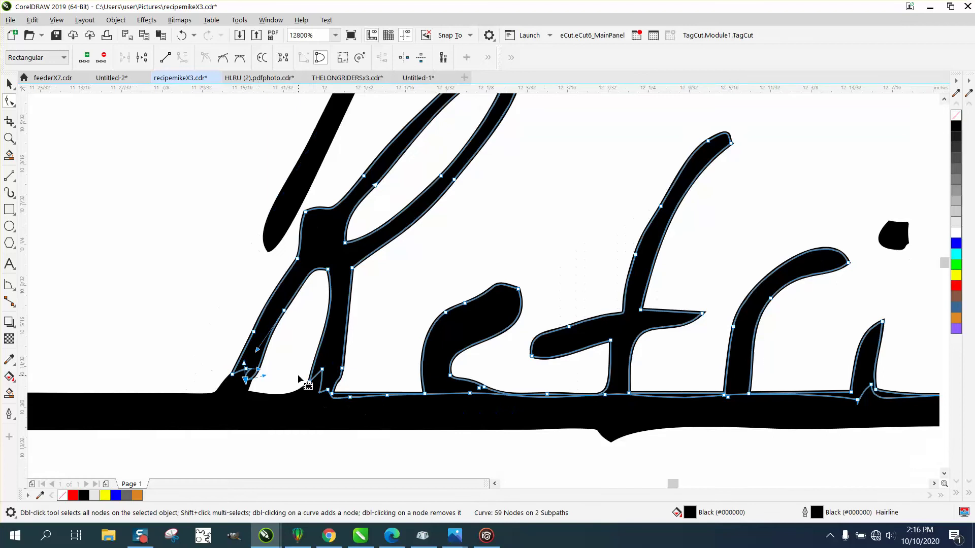
scroll(278, 361, "down", 2)
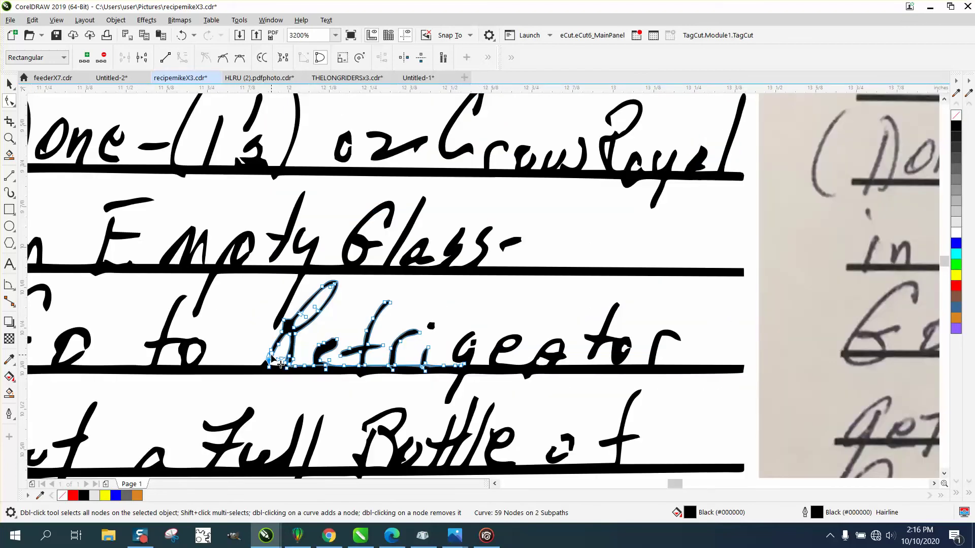
- Zoom out to the whole recipe card, then zoom in on the traced 'tor' of 'Refrigeator'
scroll(336, 363, "down", 1)
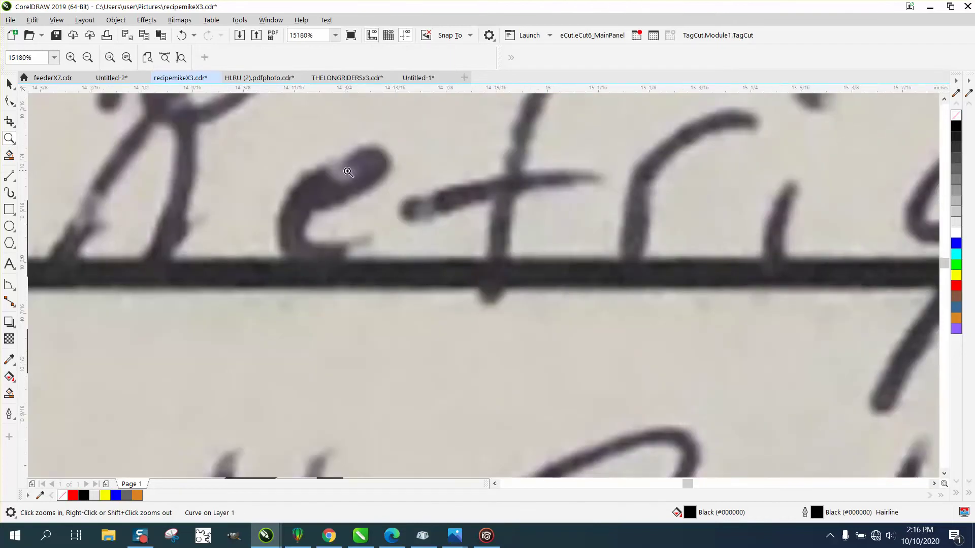
right_click(349, 171)
right_click(457, 184)
right_click(547, 209)
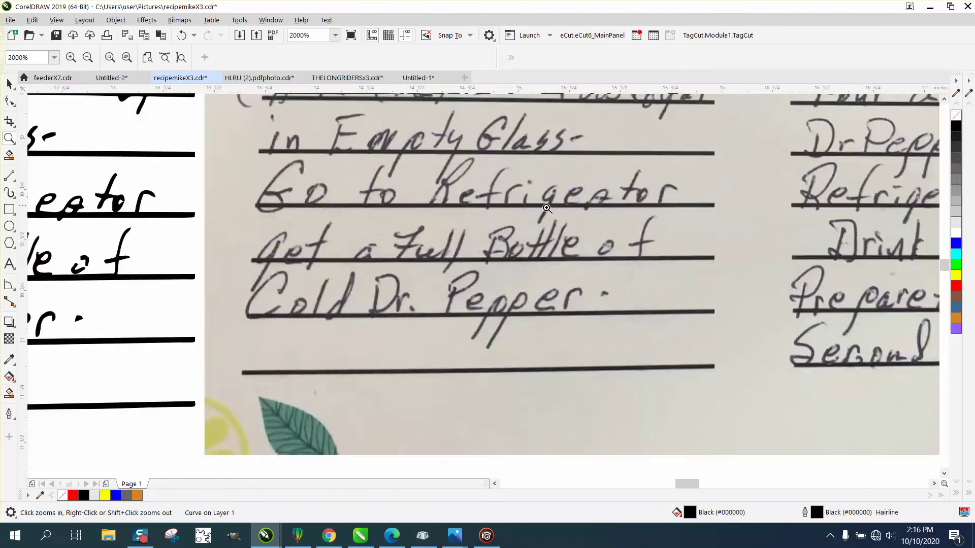
right_click(557, 210)
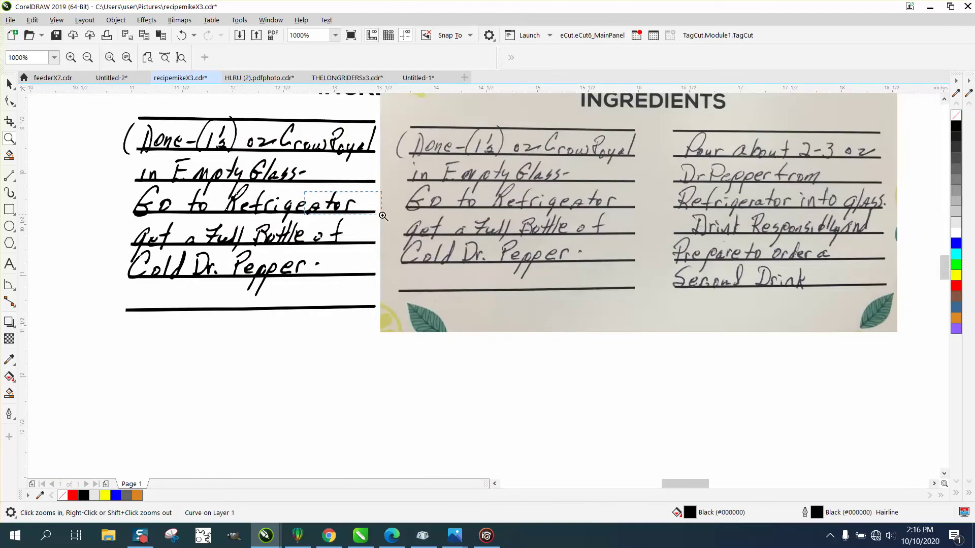
left_click_drag(382, 217, 384, 217)
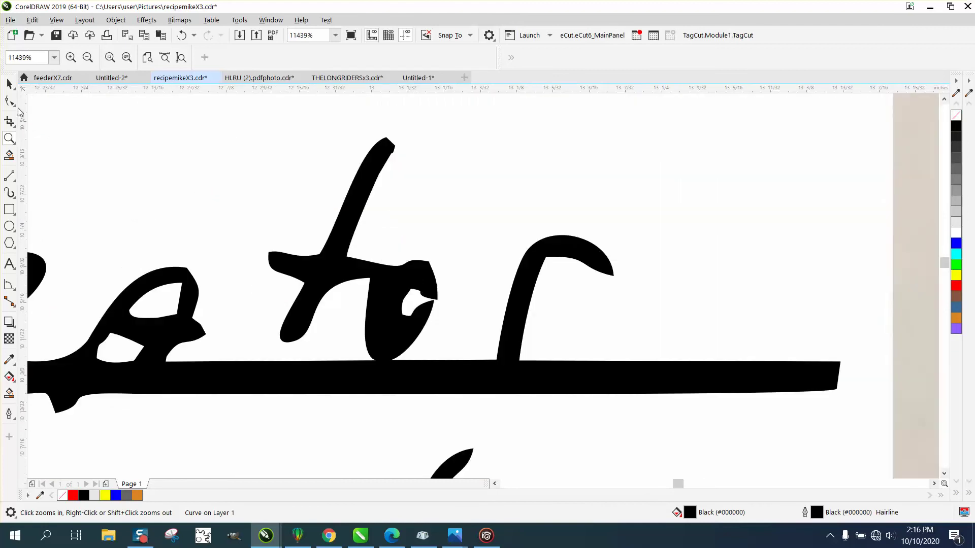
scroll(266, 216, "down", 1)
scroll(266, 215, "down", 1)
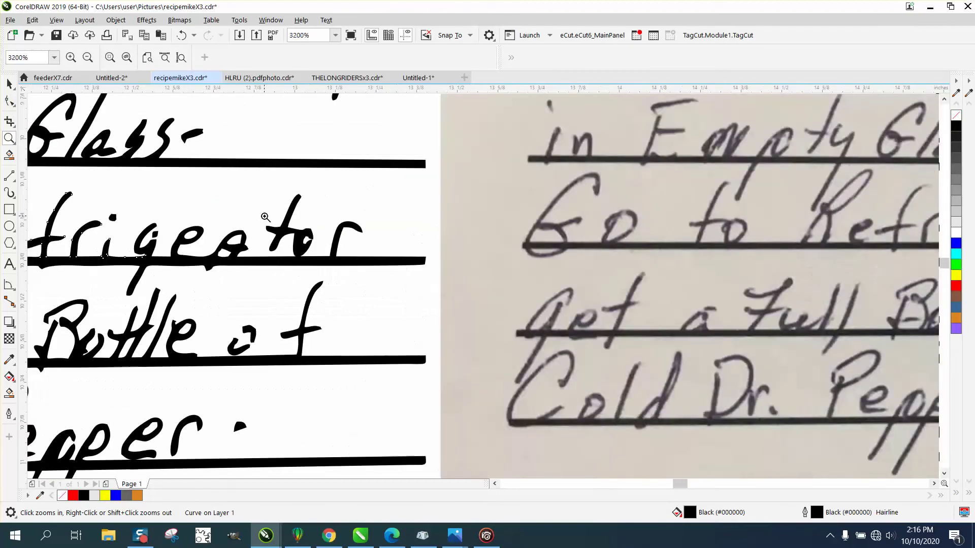
scroll(266, 217, "down", 1)
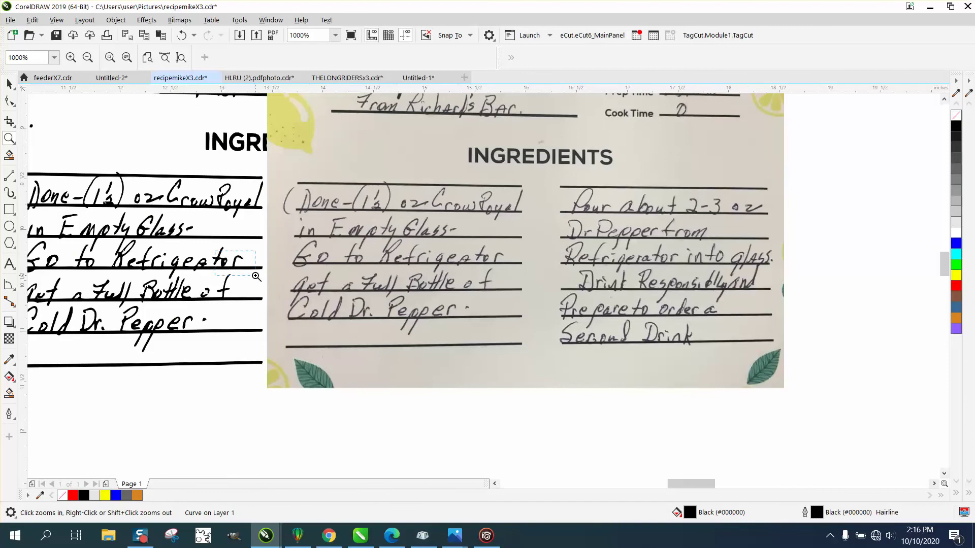
- Widen the 'o' hole by dragging its top, lower-left and right nodes outward
left_click_drag(215, 251, 257, 277)
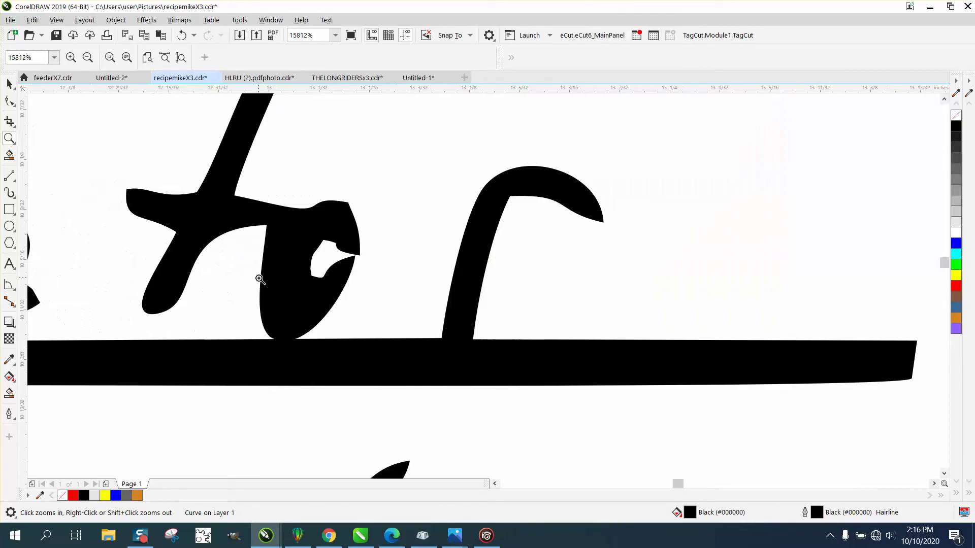
left_click(9, 101)
left_click(343, 239)
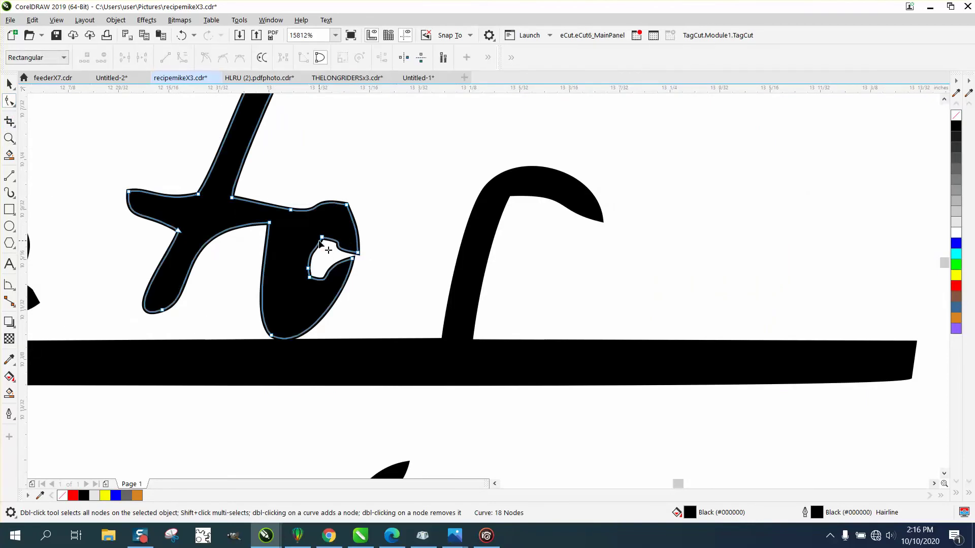
left_click_drag(320, 242, 315, 230)
mouse_move(308, 269)
left_mouse_down()
mouse_move(300, 272)
mouse_move(307, 284)
left_mouse_up()
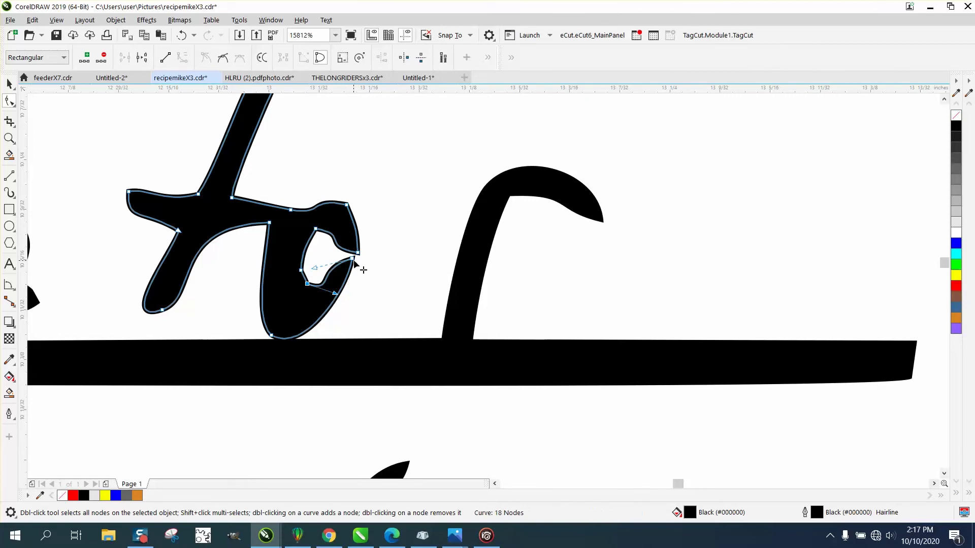
left_click_drag(354, 260, 359, 255)
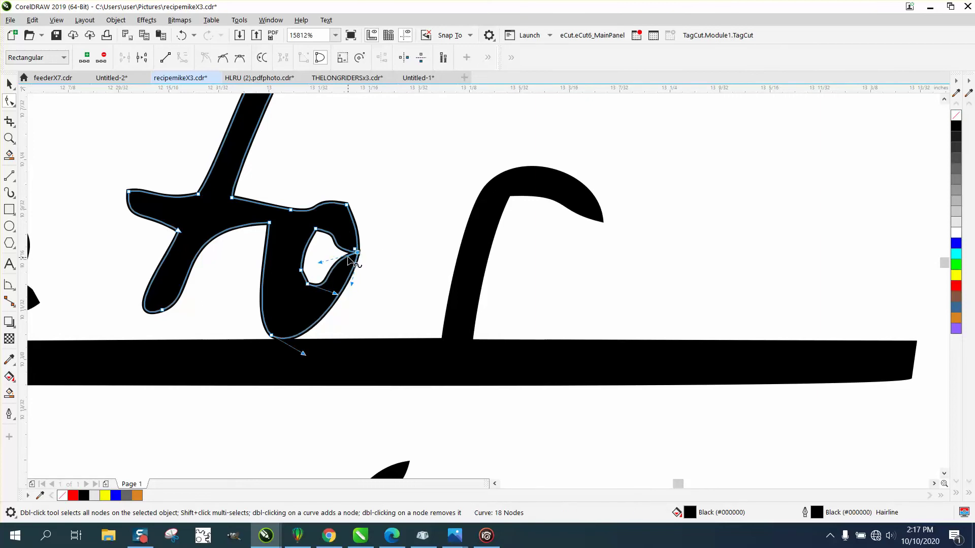
scroll(284, 252, "down", 6)
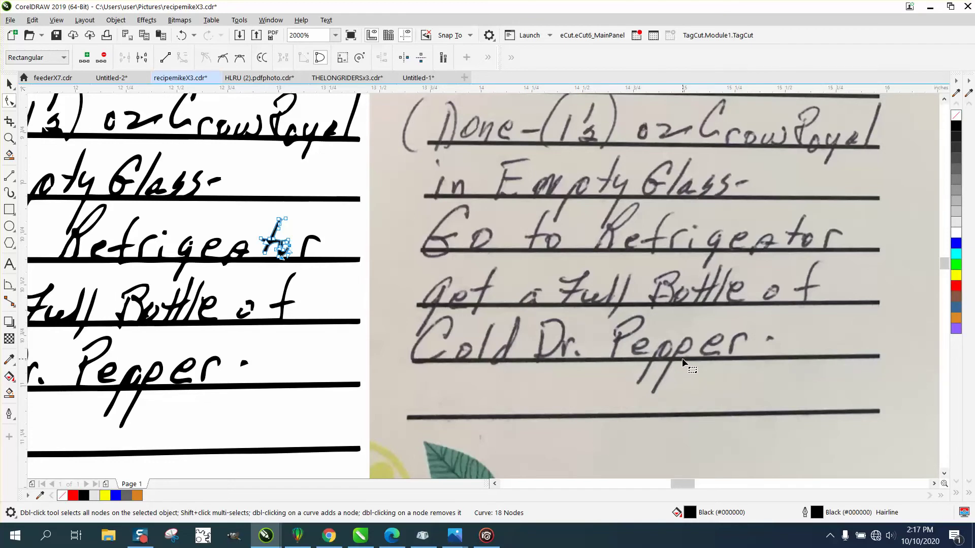
- Close the open end of the 'p' in 'Empty' by joining its three end nodes
scroll(681, 358, "down", 3)
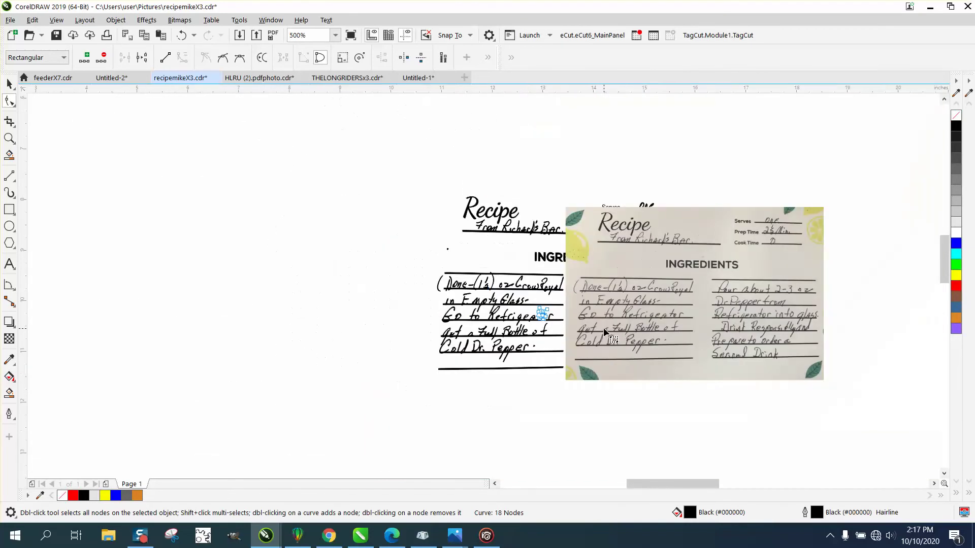
left_click(9, 138)
left_click_drag(466, 292, 595, 337)
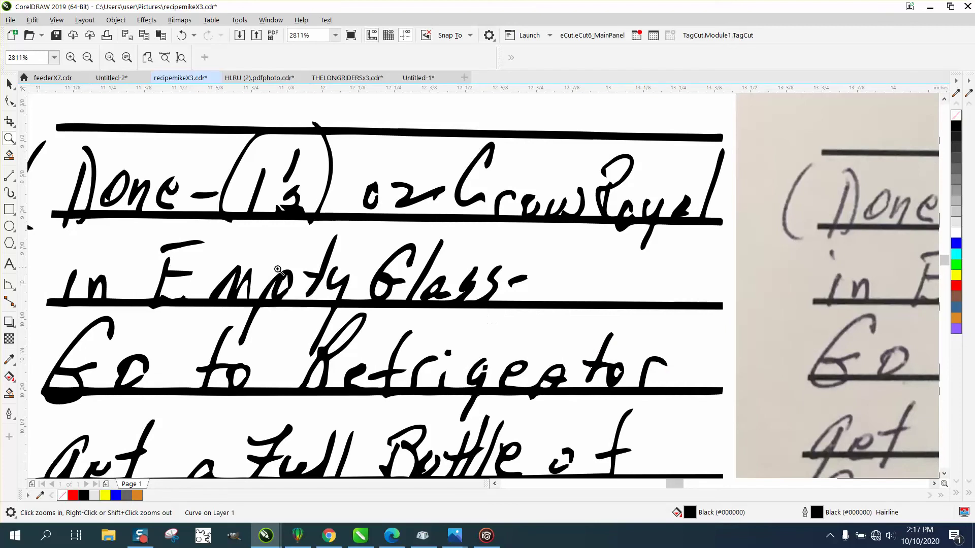
left_click_drag(279, 270, 334, 308)
left_click(9, 100)
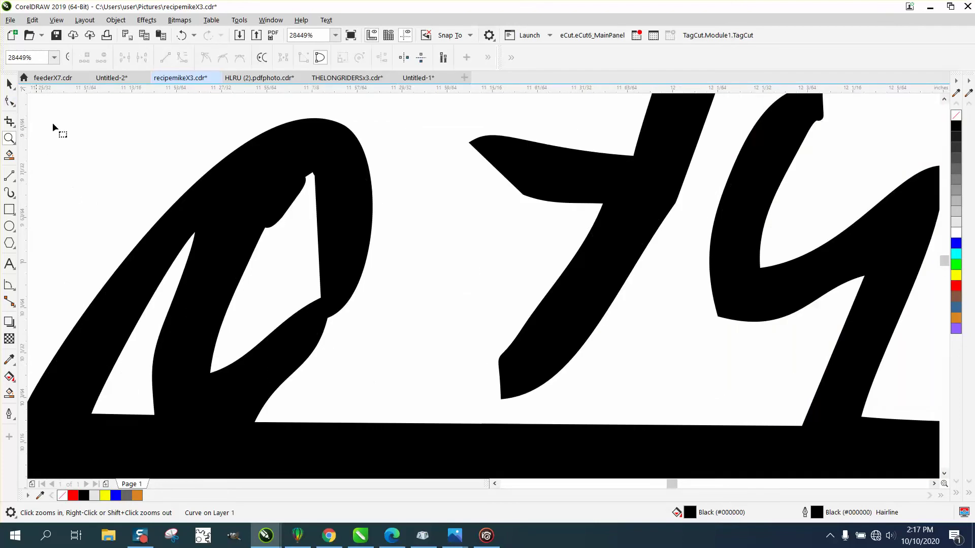
left_click(359, 294)
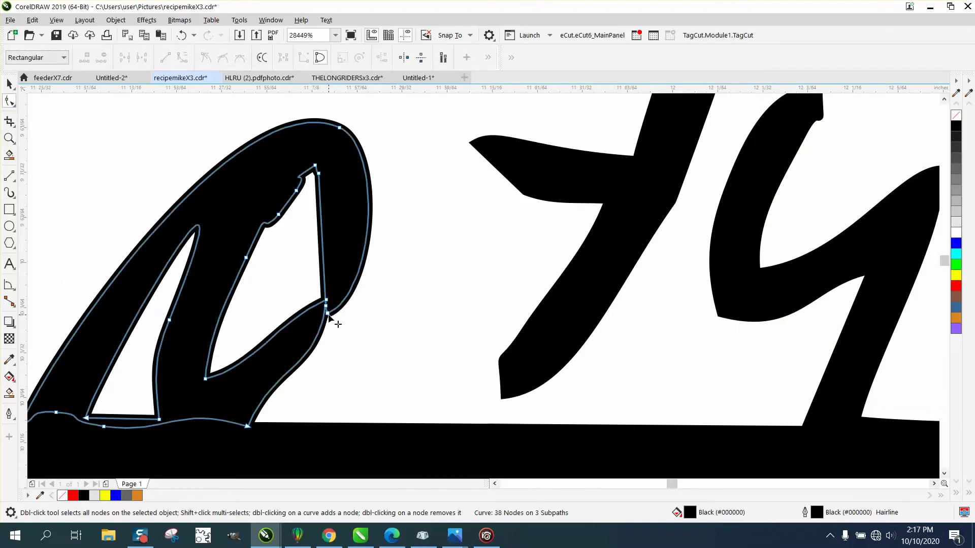
left_click_drag(301, 270, 350, 329)
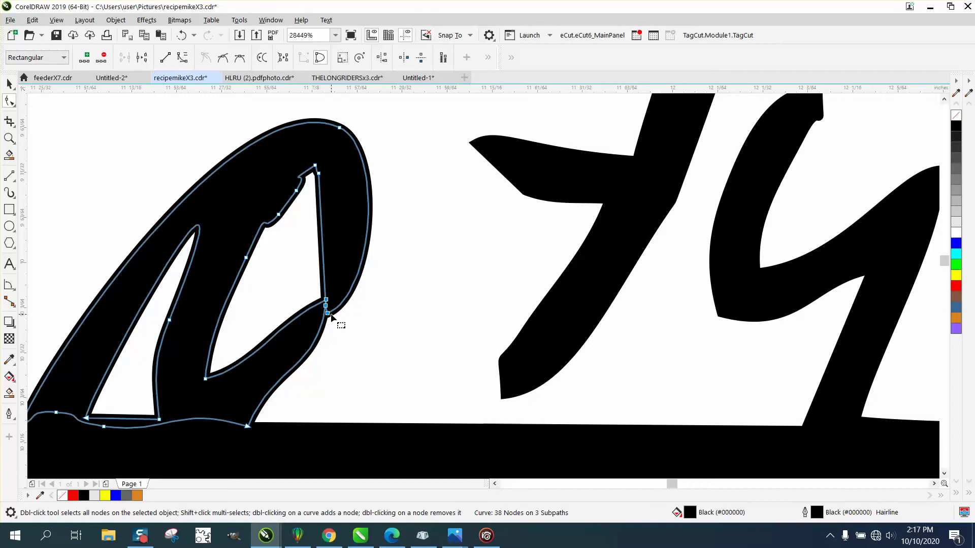
right_click(331, 317)
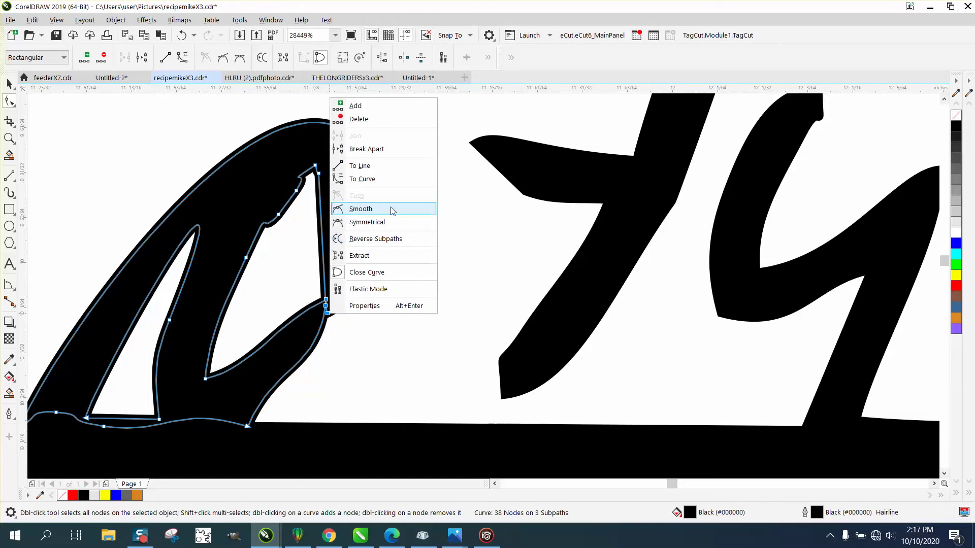
left_click(382, 275)
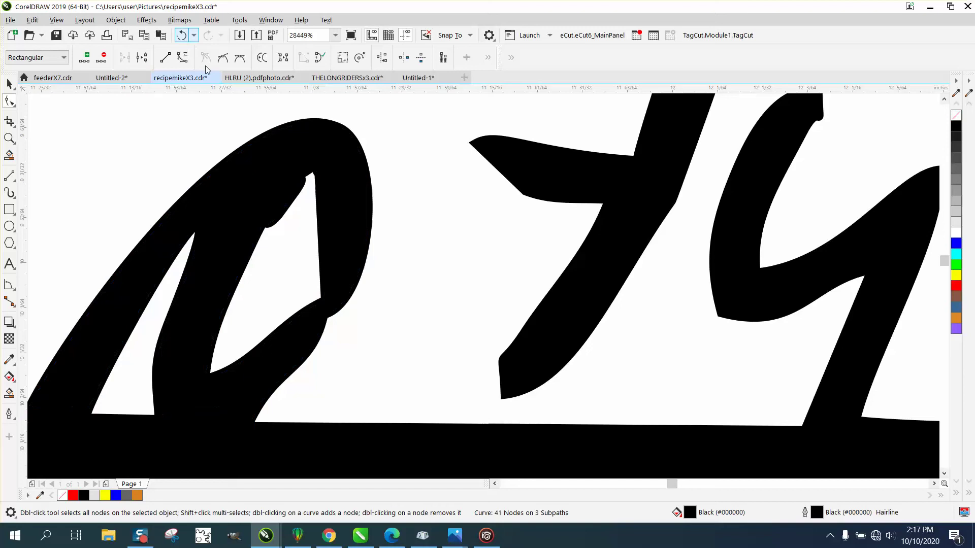
- Remove the fill from the 'p' curve so it shows as an outline
left_click(9, 139)
left_click_drag(304, 285, 387, 338)
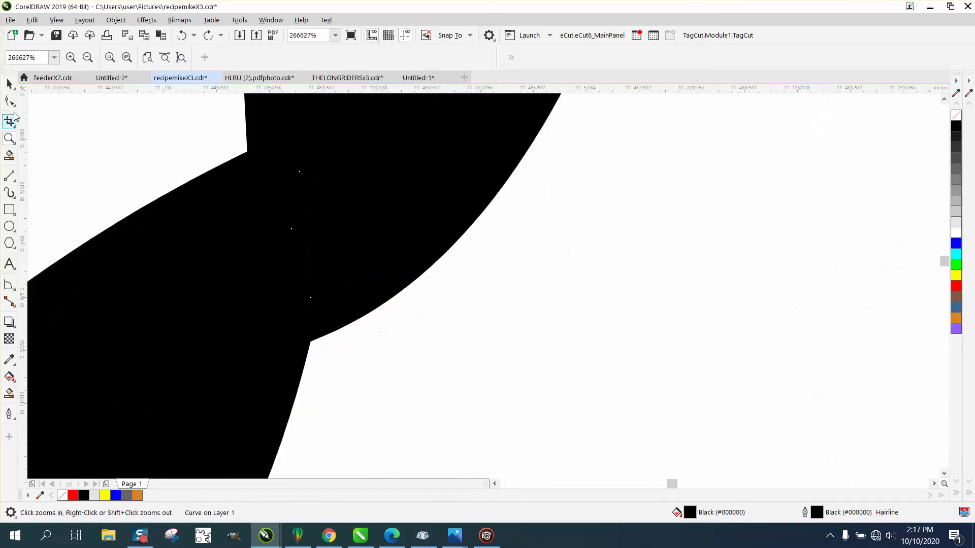
left_click(9, 83)
left_click(403, 155)
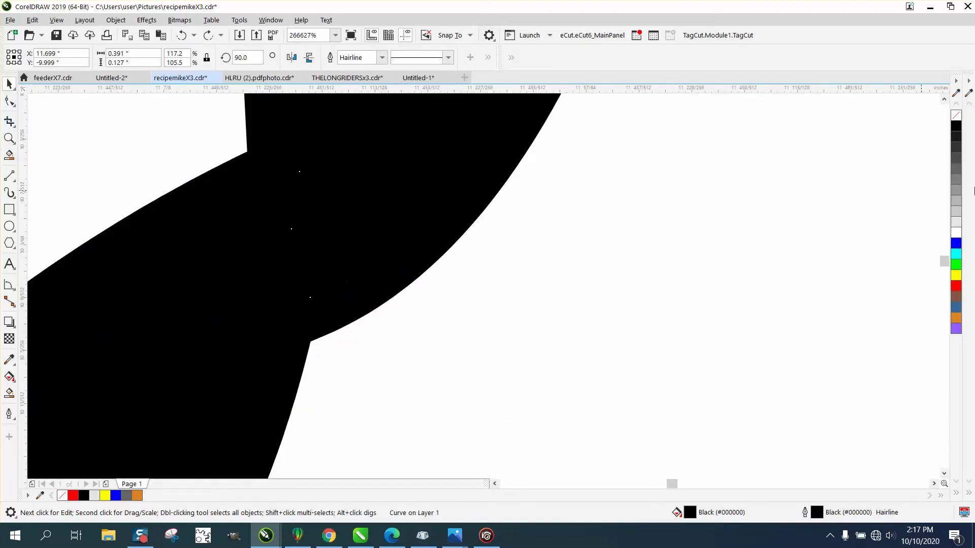
left_click(957, 118)
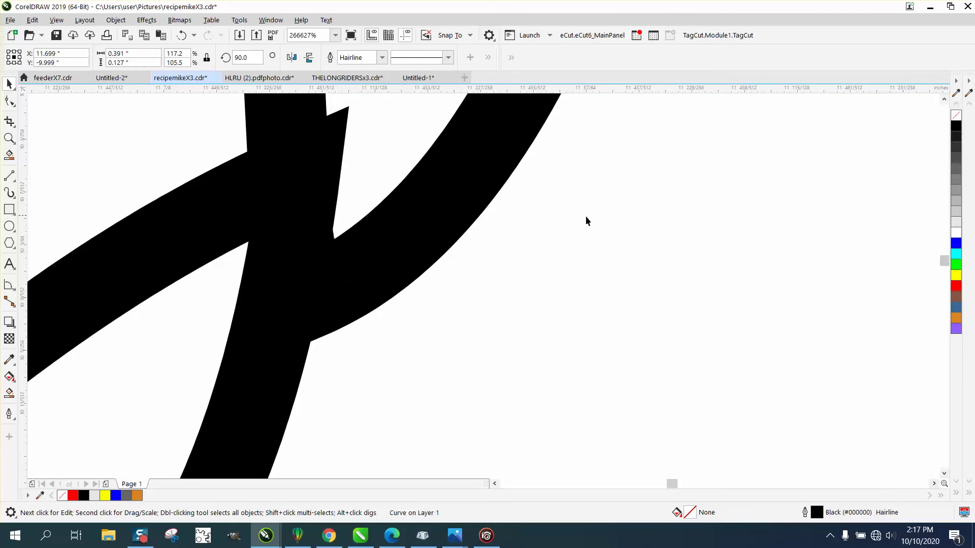
- Zoom in on the crossing and peak inside the 'p' and select the Smooth tool
scroll(579, 218, "down", 3)
scroll(553, 211, "down", 2)
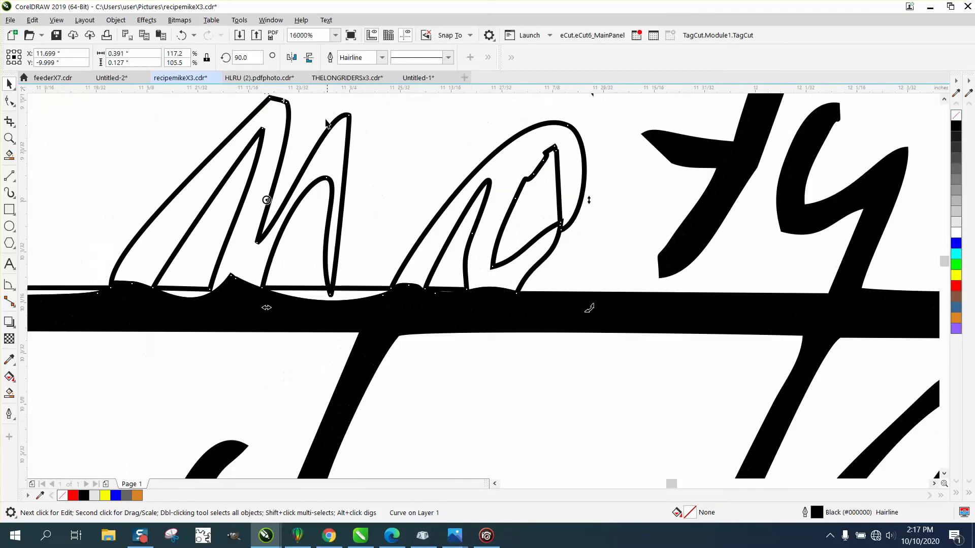
left_click(14, 137)
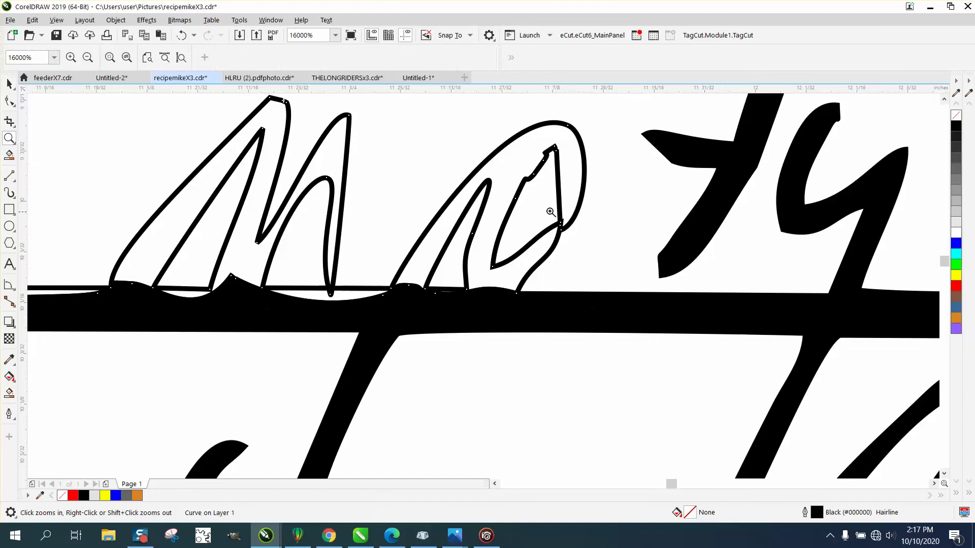
left_click_drag(549, 209, 635, 266)
scroll(431, 298, "down", 3)
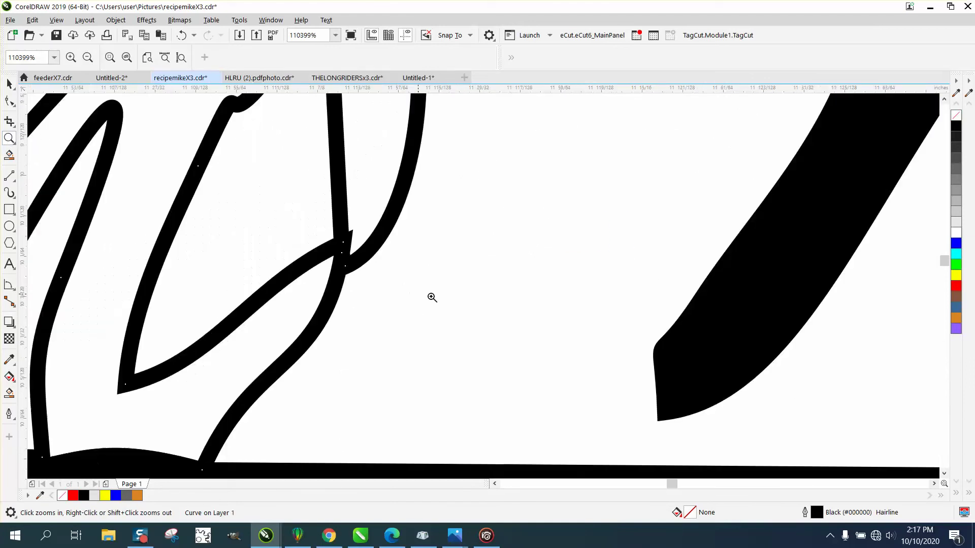
left_click_drag(320, 160, 437, 212)
left_click(7, 103)
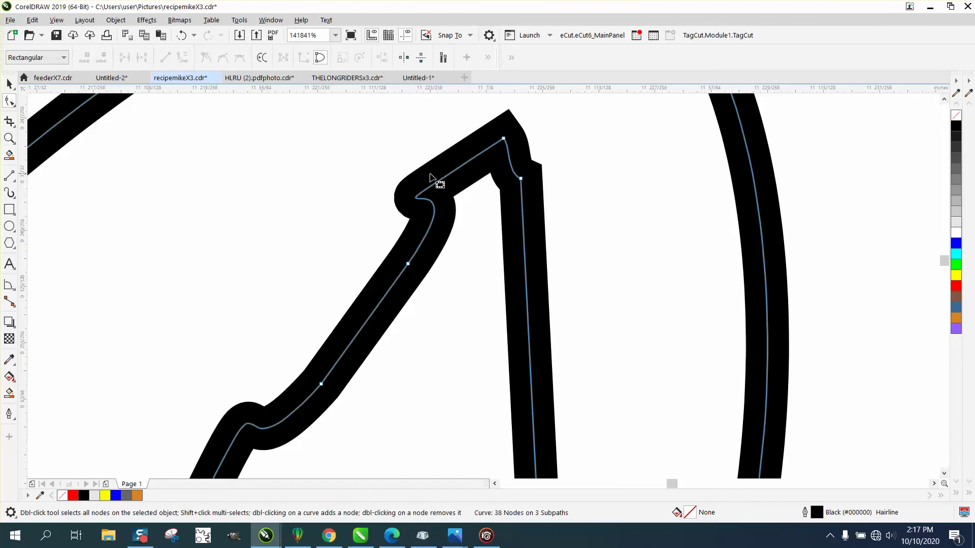
left_click(13, 105)
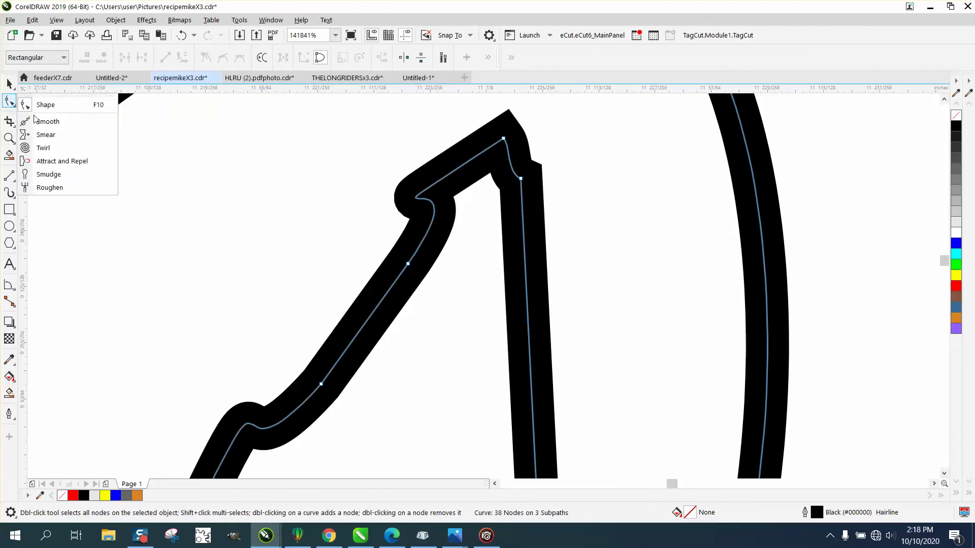
left_click(44, 120)
- Set the smoothing brush to a 0.01" nib and smooth the spike's left edge
scroll(489, 157, "down", 5)
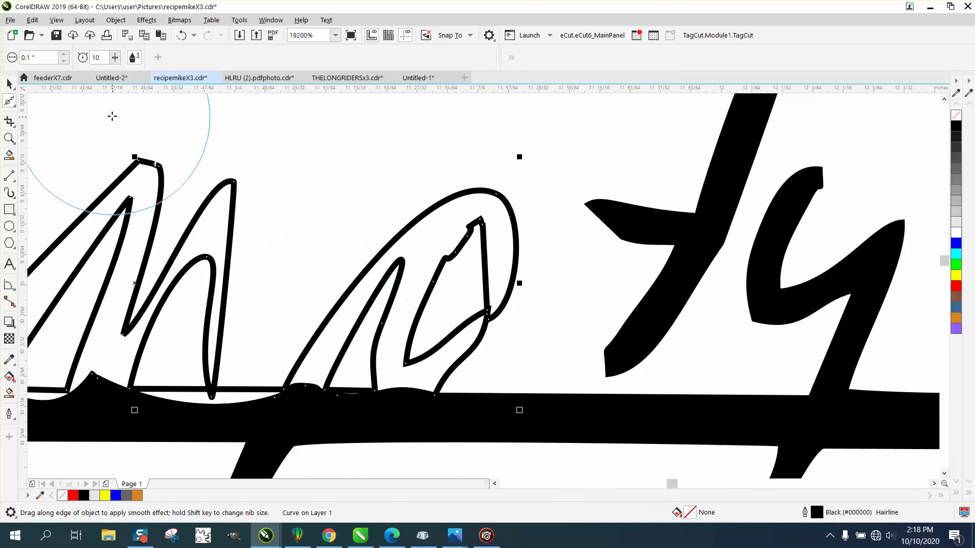
type(".")
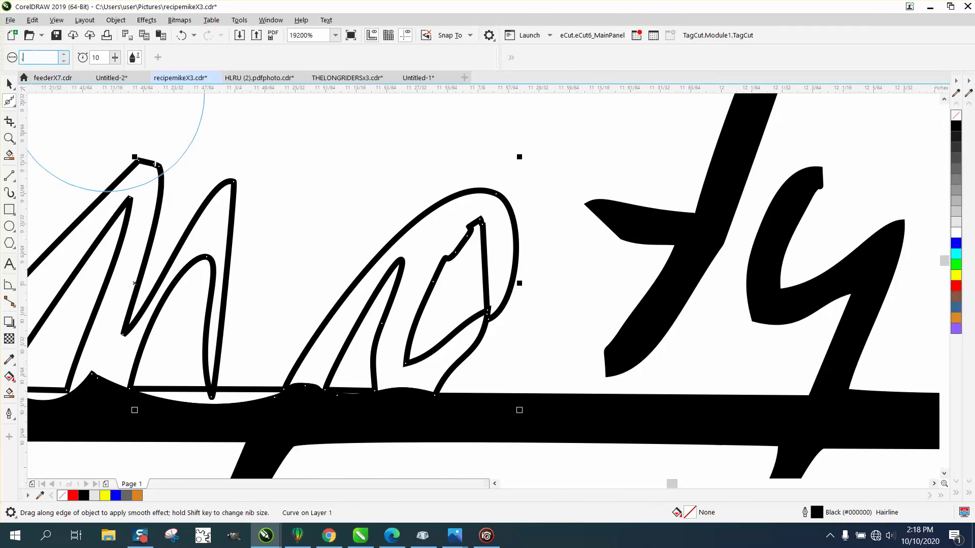
type("01")
key("Return")
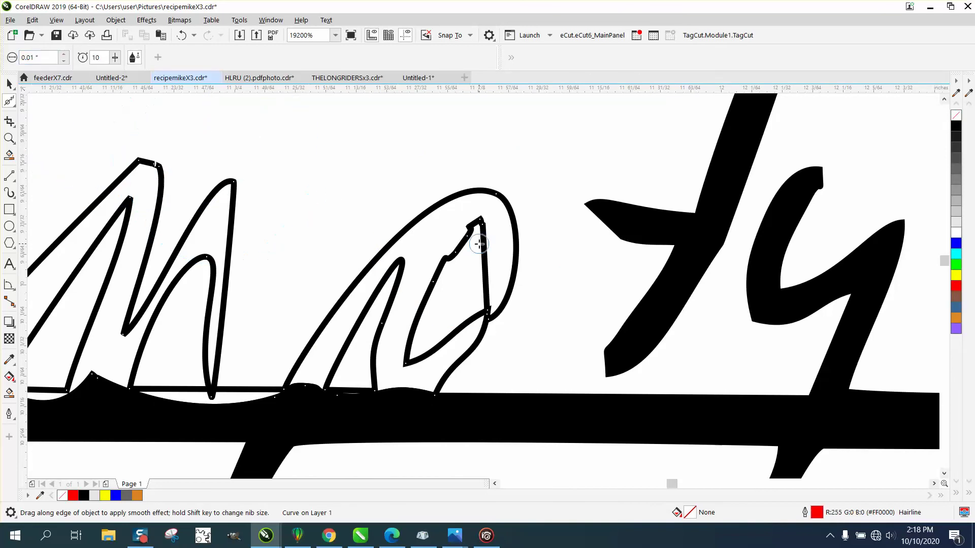
left_click_drag(475, 237, 465, 243)
- Zoom in on the spike atop the loop and round off the hook's sharp corner
left_click(9, 122)
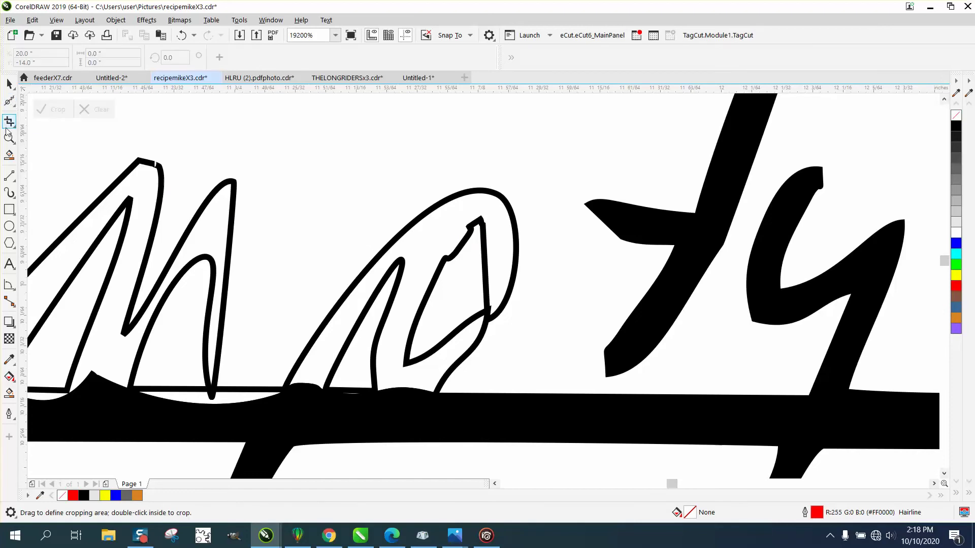
left_click_drag(429, 202, 531, 277)
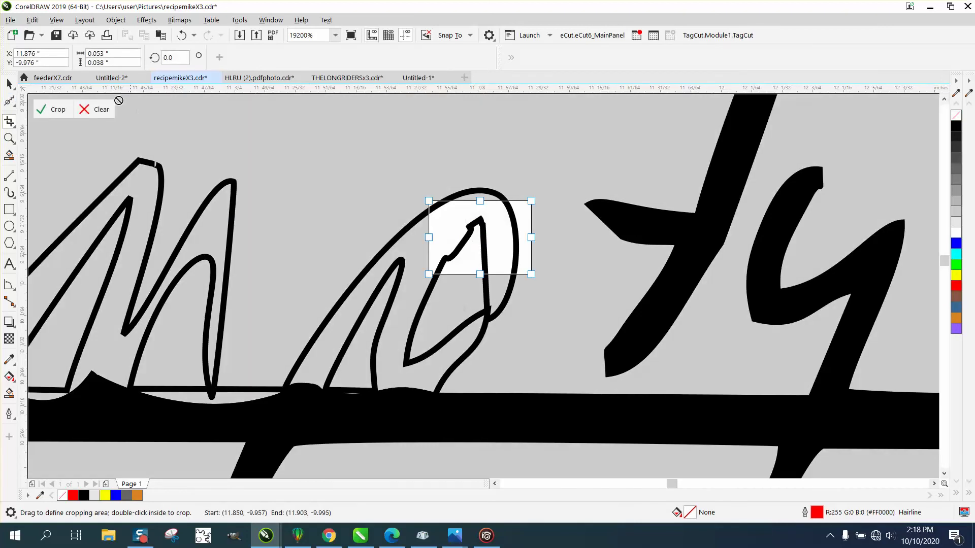
left_click(87, 109)
left_click(9, 138)
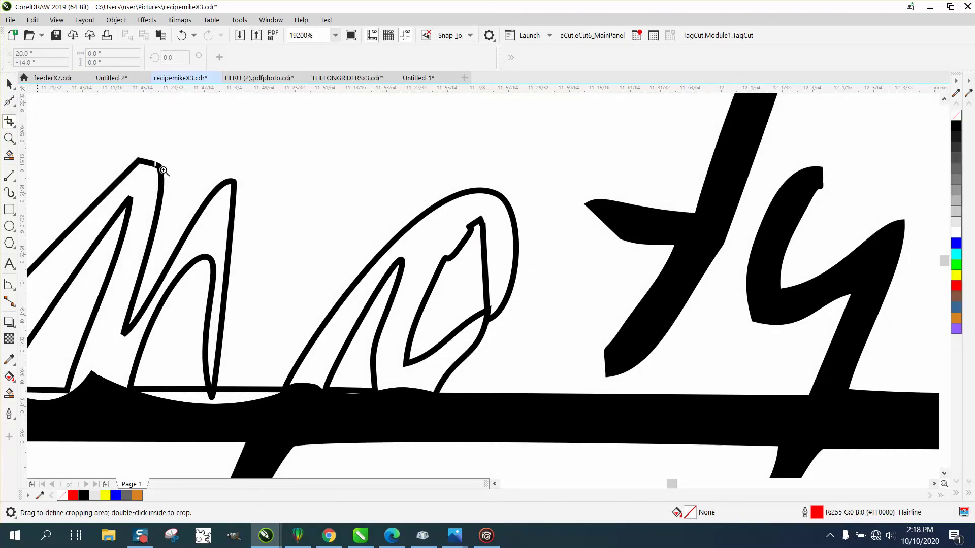
left_click(450, 218)
left_click(11, 105)
left_click(56, 120)
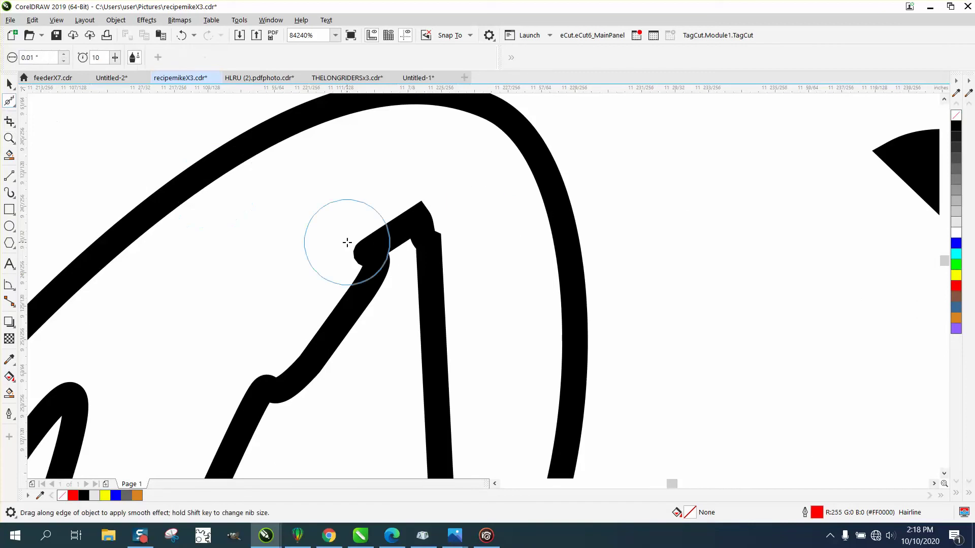
mouse_move(396, 243)
left_mouse_down()
mouse_move(407, 224)
mouse_move(420, 223)
mouse_move(381, 250)
mouse_move(304, 370)
mouse_move(288, 380)
mouse_move(359, 283)
mouse_move(370, 246)
mouse_move(403, 224)
mouse_move(476, 267)
mouse_move(391, 227)
mouse_move(359, 301)
mouse_move(378, 273)
left_mouse_up()
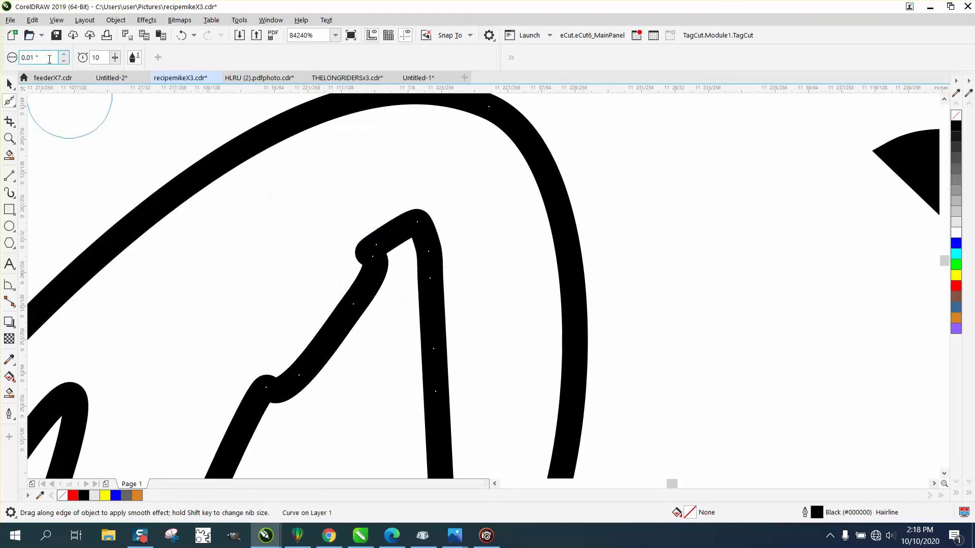
- Enlarge the brush to 0.06" and smooth the hook's tip into a rounded curve
left_click(64, 54)
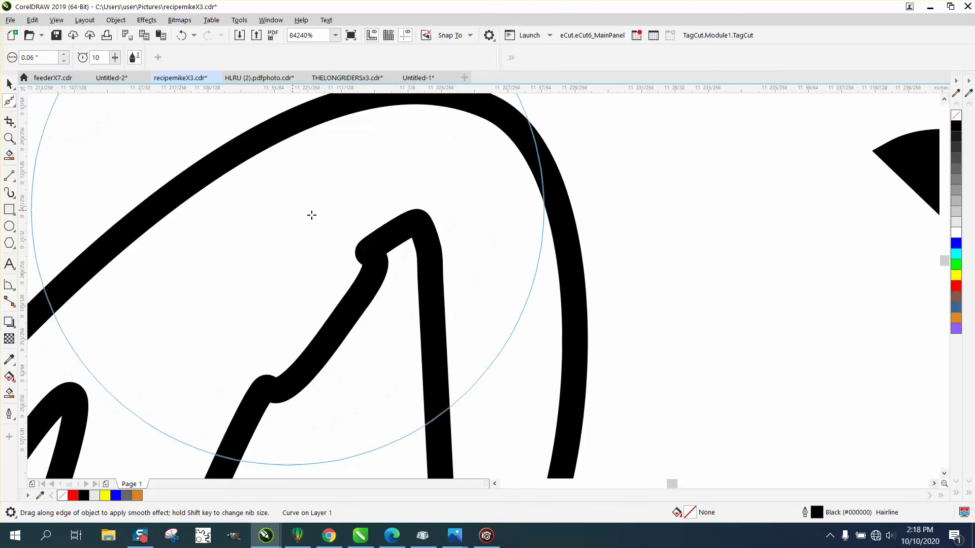
mouse_move(382, 243)
left_mouse_down()
mouse_move(324, 318)
mouse_move(253, 336)
left_mouse_up()
scroll(253, 336, "down", 4)
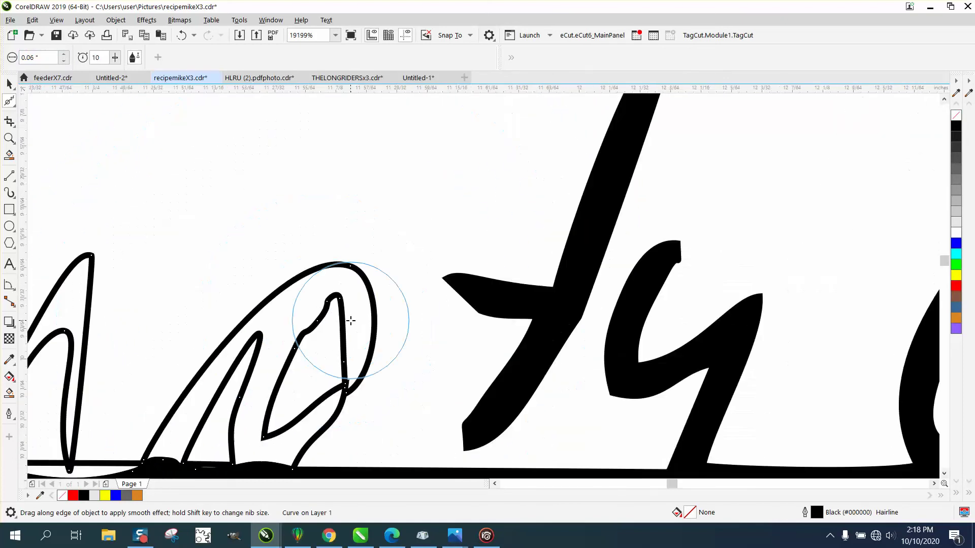
left_click(9, 138)
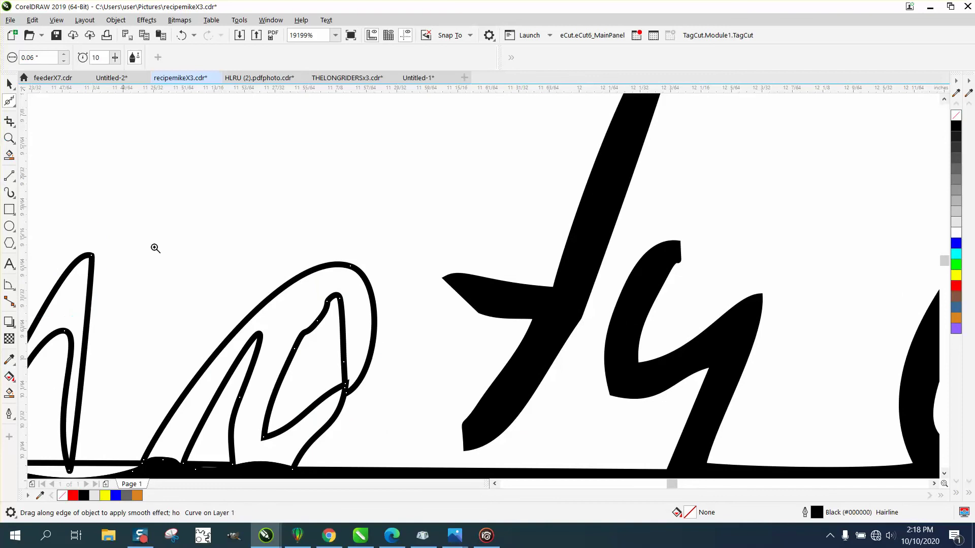
left_click(403, 428)
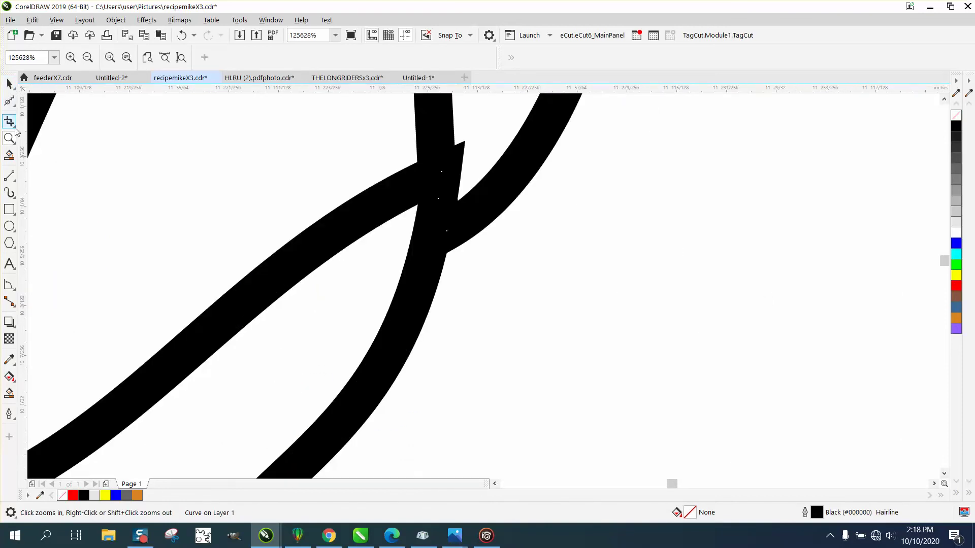
- Try deleting the lower segment at the crossing with Virtual Segment Delete, then undo it
left_click(15, 130)
left_click(51, 150)
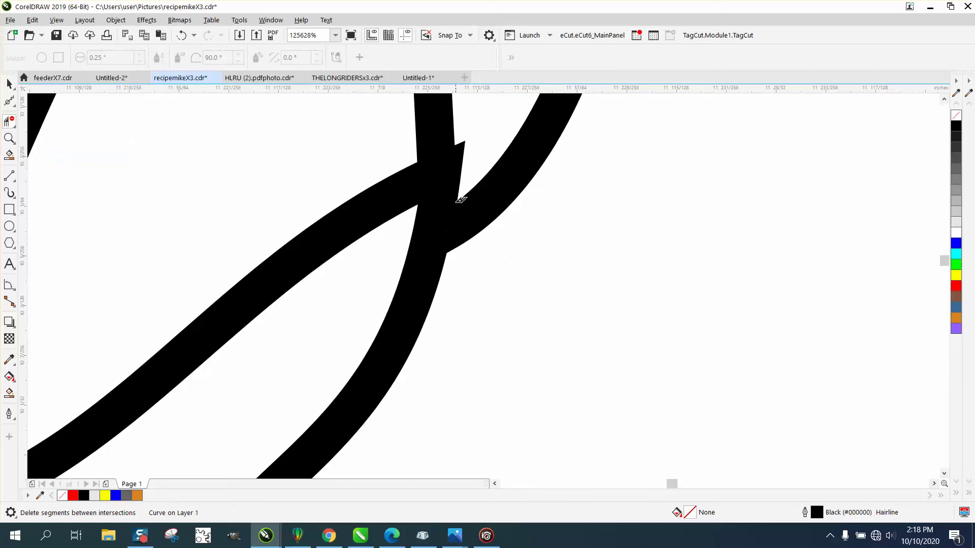
left_click(440, 200)
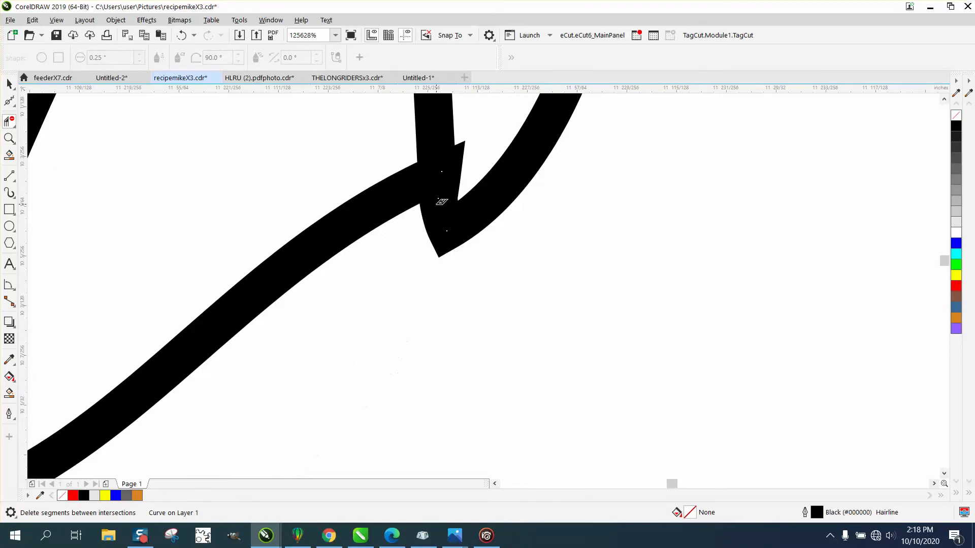
left_click(181, 35)
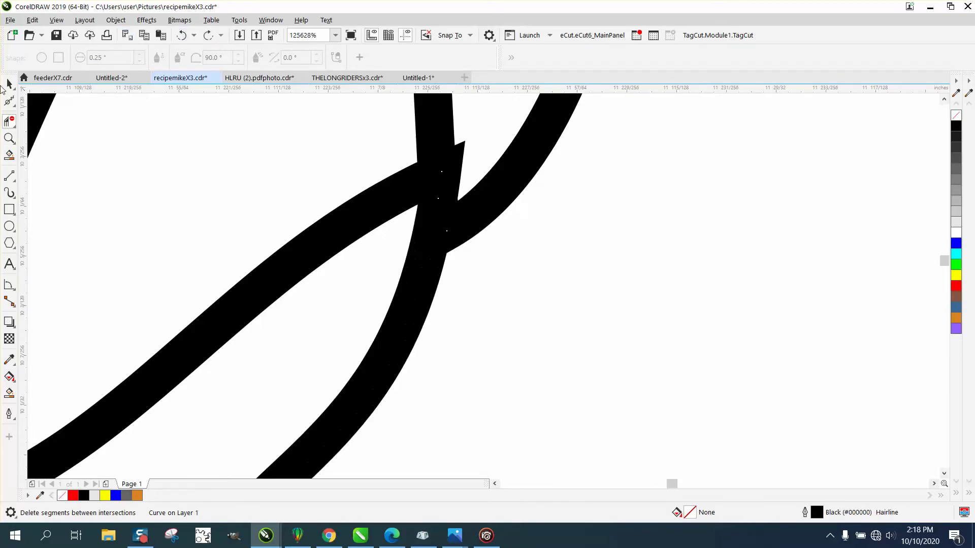
- Reshape the crossing by moving its node and bending the lower stroke rightward
left_click(9, 101)
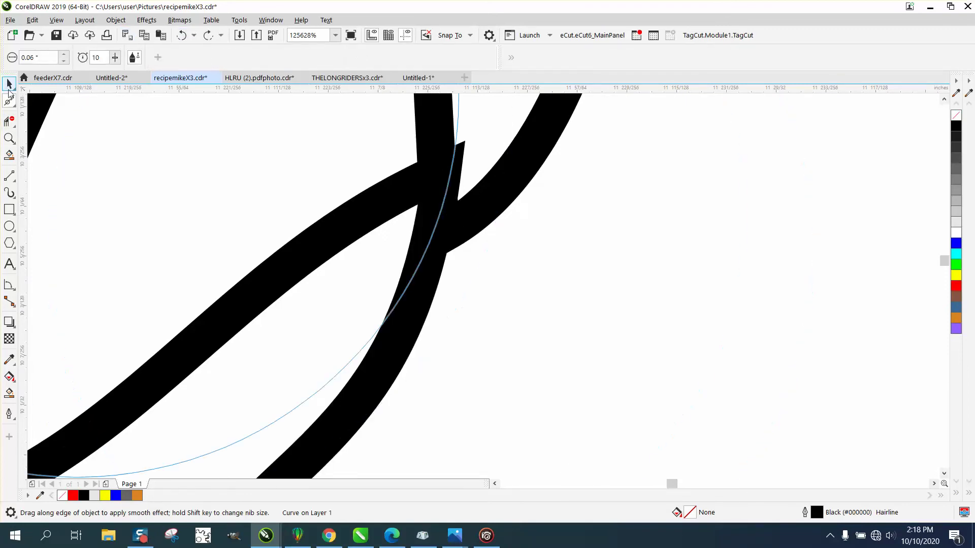
left_click(9, 101)
left_click(46, 101)
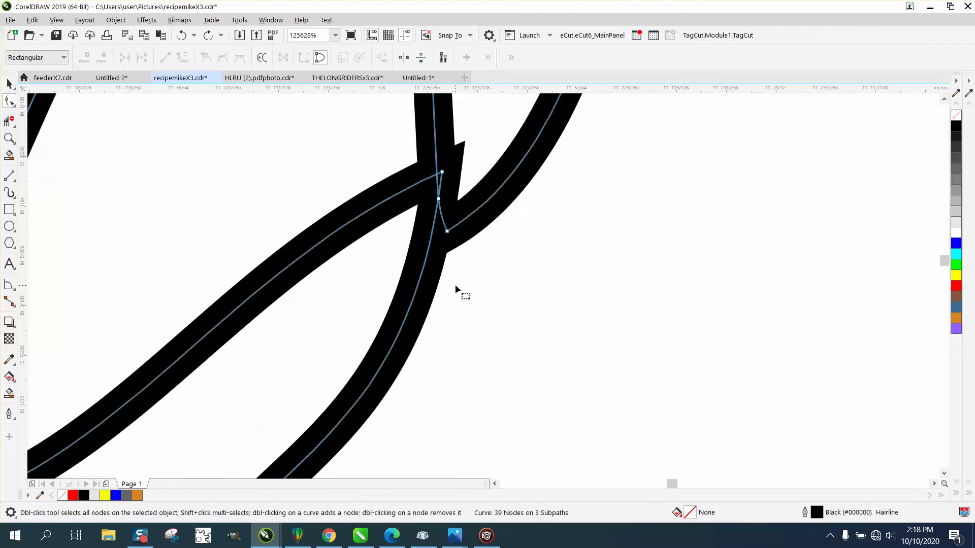
left_click_drag(438, 199, 418, 195)
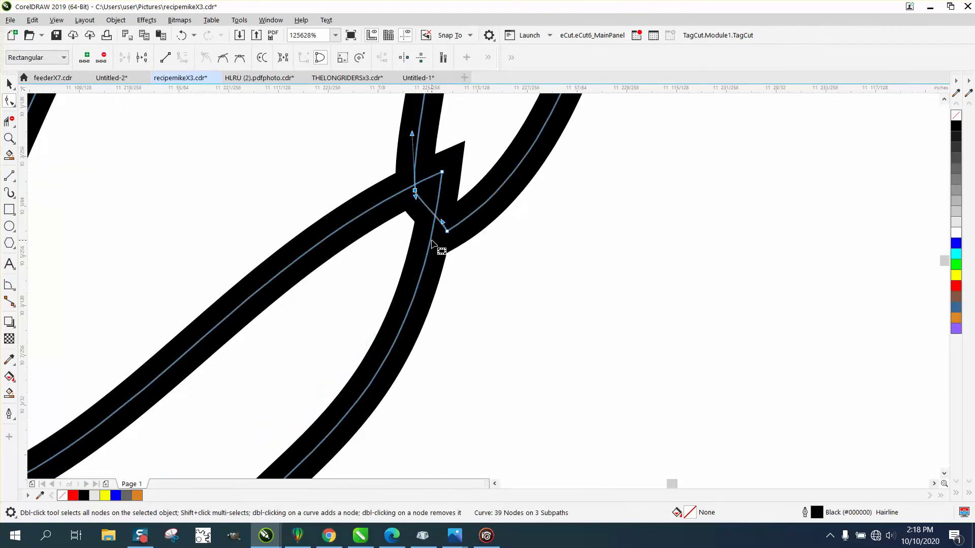
left_click_drag(432, 244, 456, 240)
- Cut away the notch and overlapping segments at the crossing, then select the gap's end nodes
left_click(11, 125)
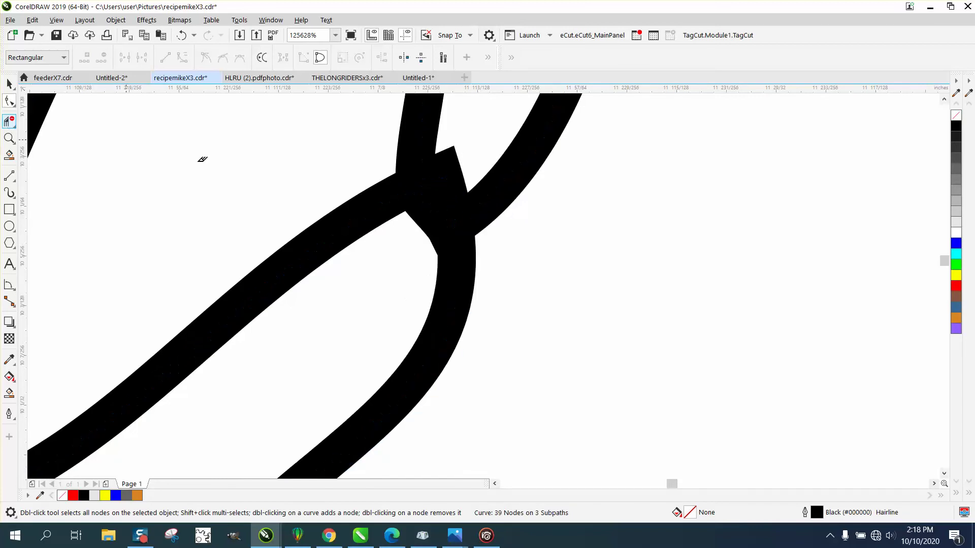
left_click_drag(460, 165, 454, 172)
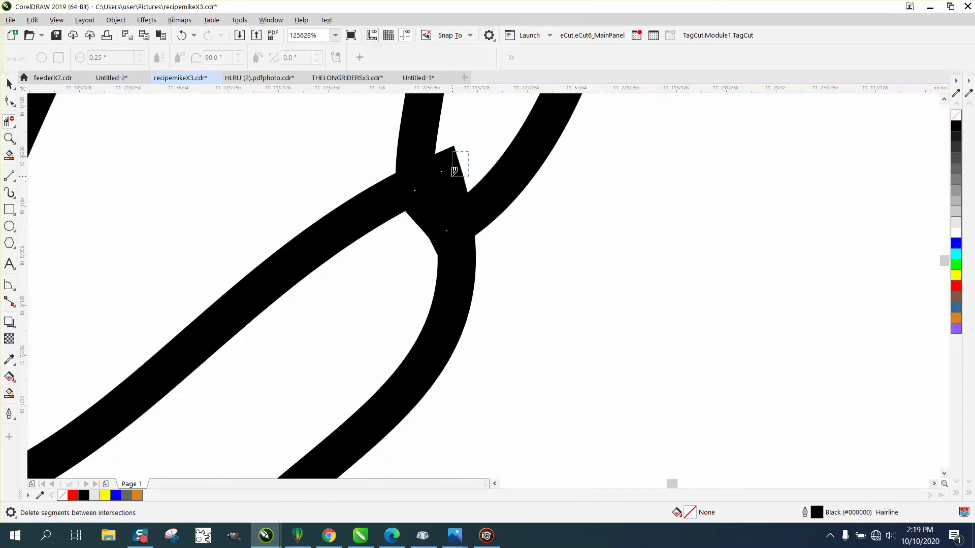
left_click(446, 179)
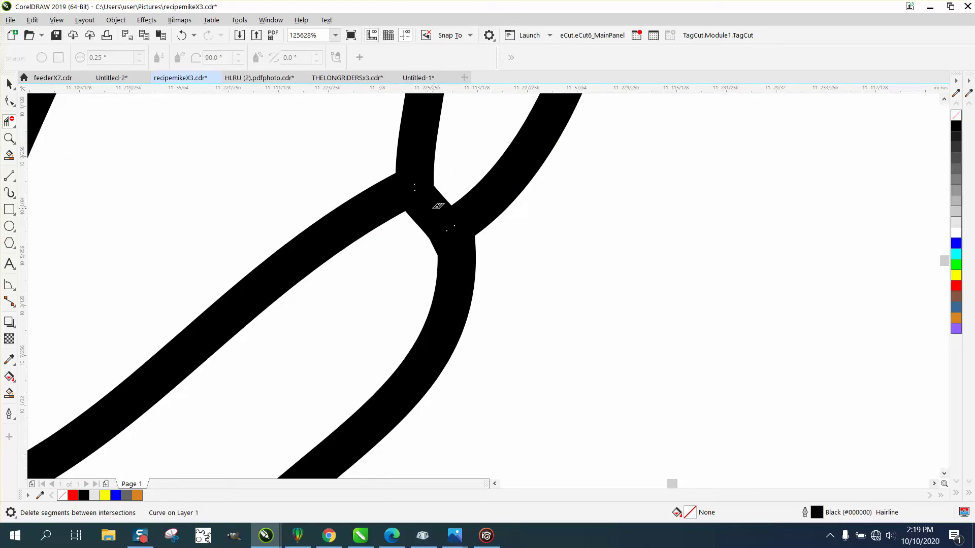
left_click(439, 202)
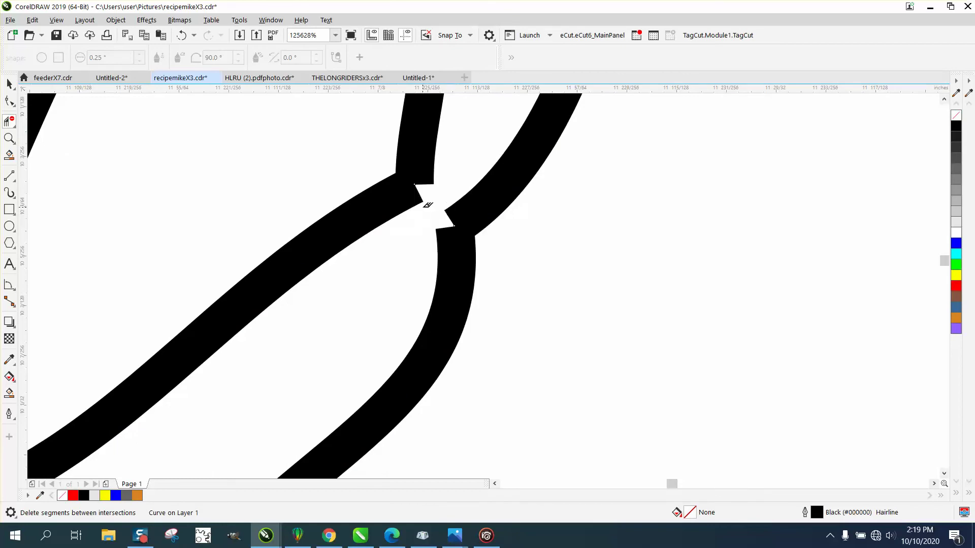
left_click(9, 100)
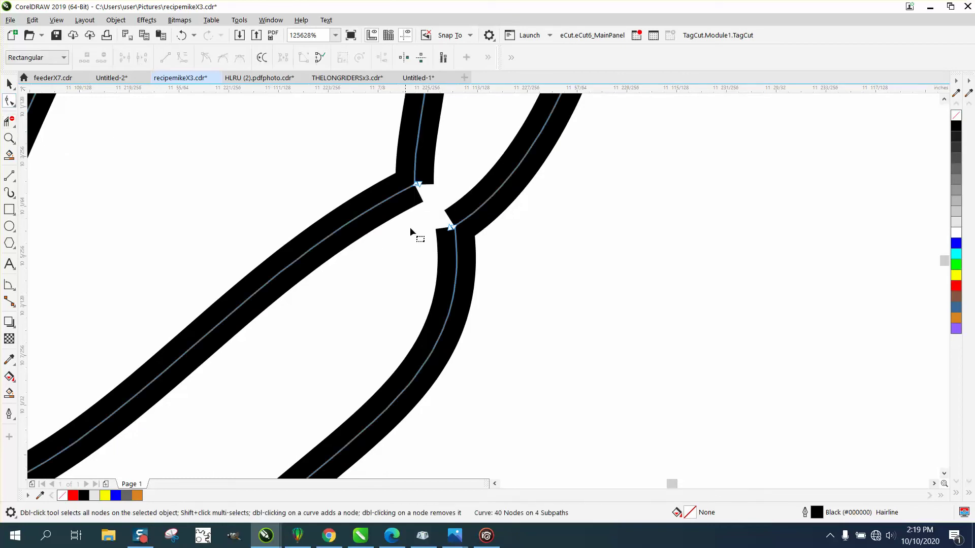
left_click_drag(396, 159, 480, 272)
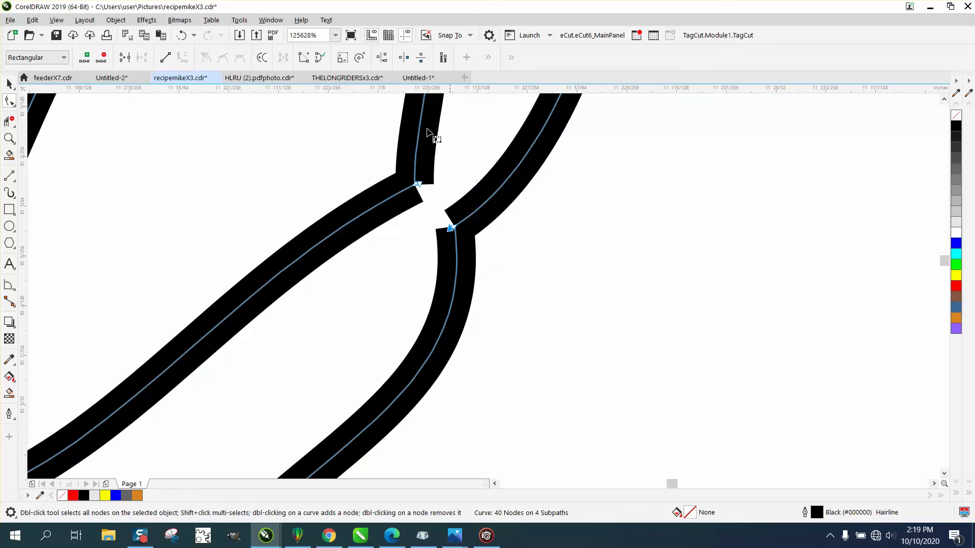
- Join the lower and upper stroke ends across the gap using Join Curves, Extend, 0.02" tolerance
left_click(271, 20)
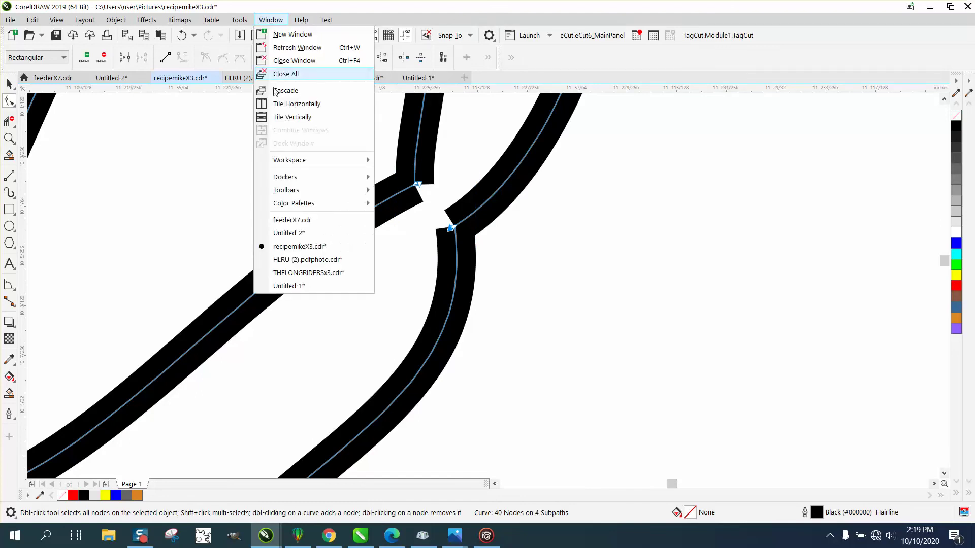
mouse_move(277, 184)
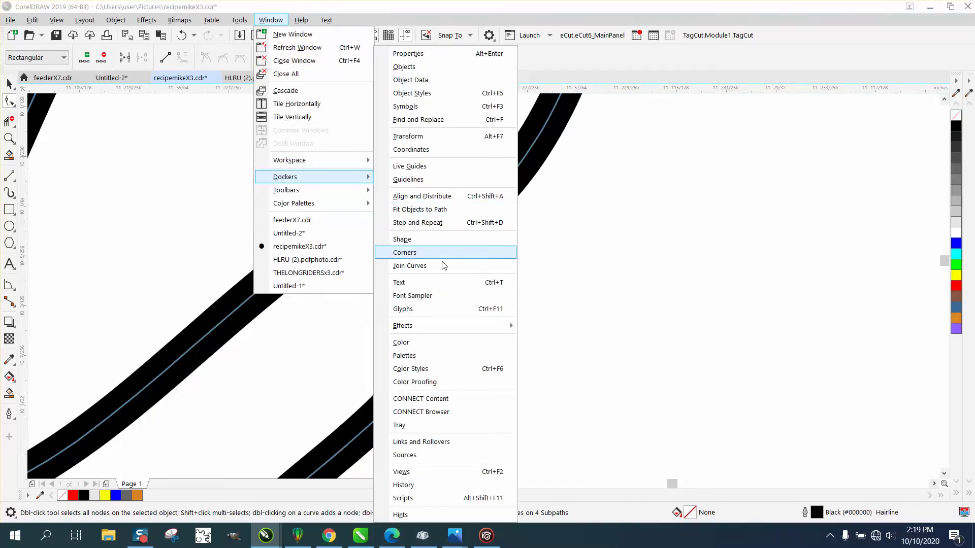
left_click(409, 265)
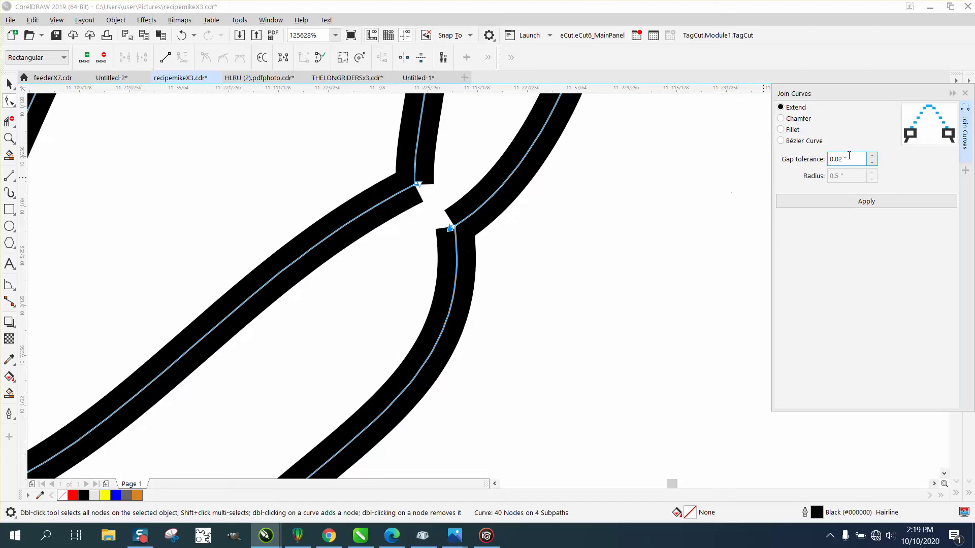
left_click(874, 206)
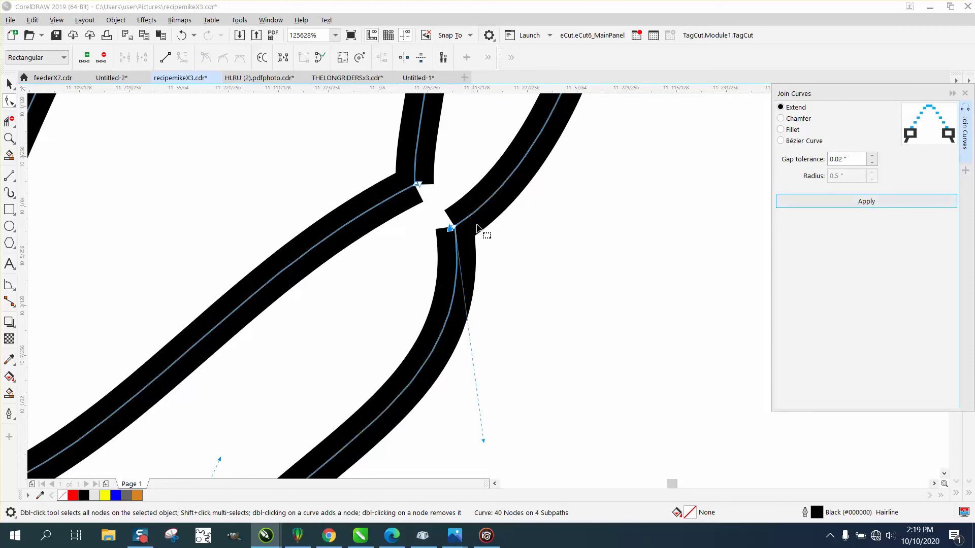
left_click(525, 229)
left_click_drag(410, 245, 411, 245)
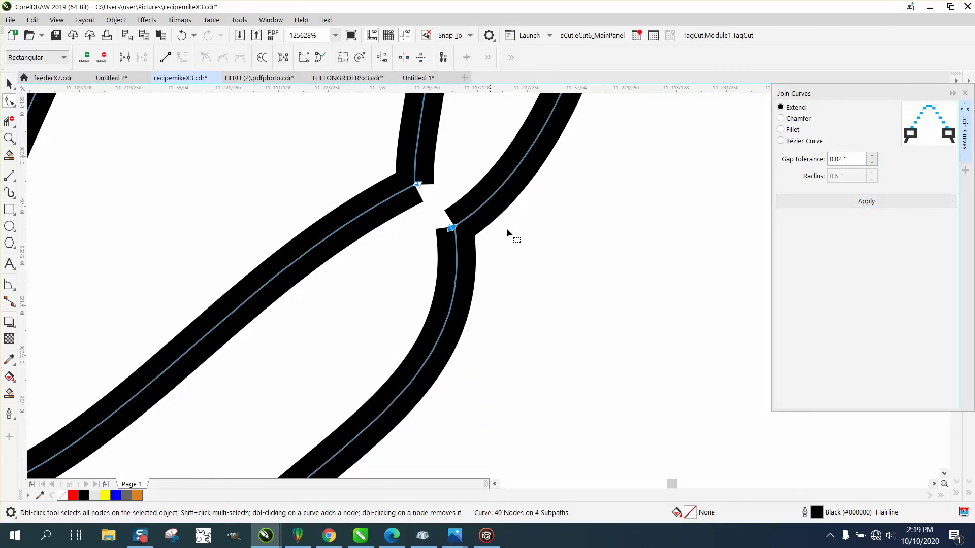
left_click(872, 205)
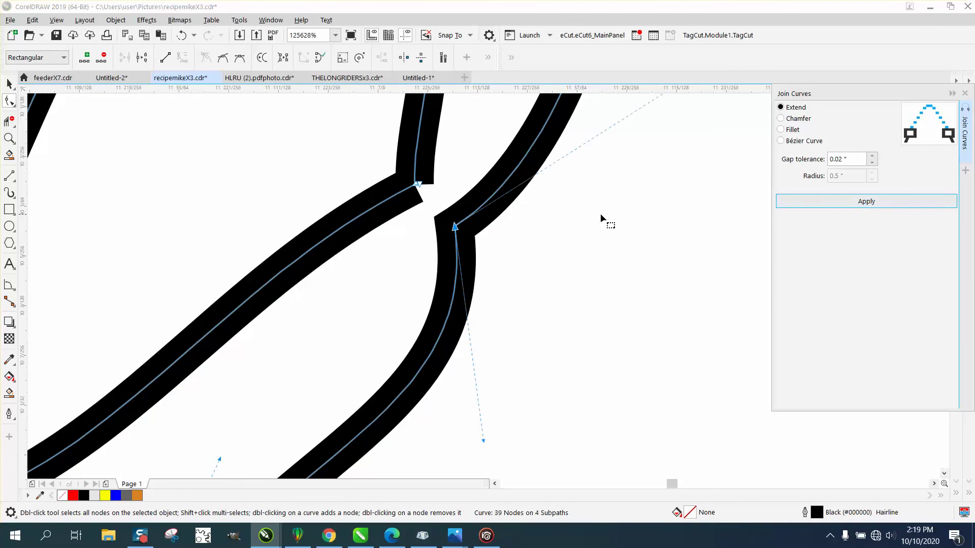
left_click_drag(379, 168, 447, 203)
left_click(866, 201)
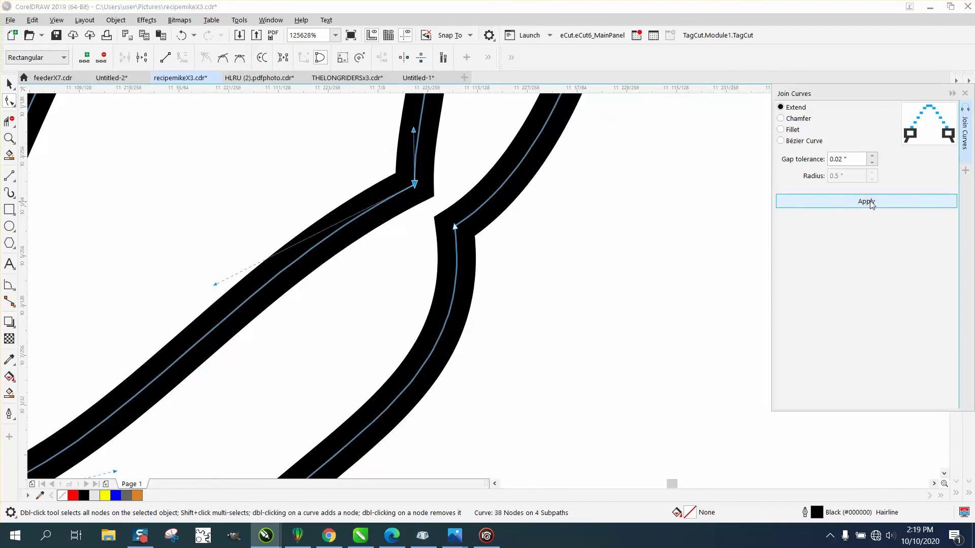
scroll(655, 210, "down", 2)
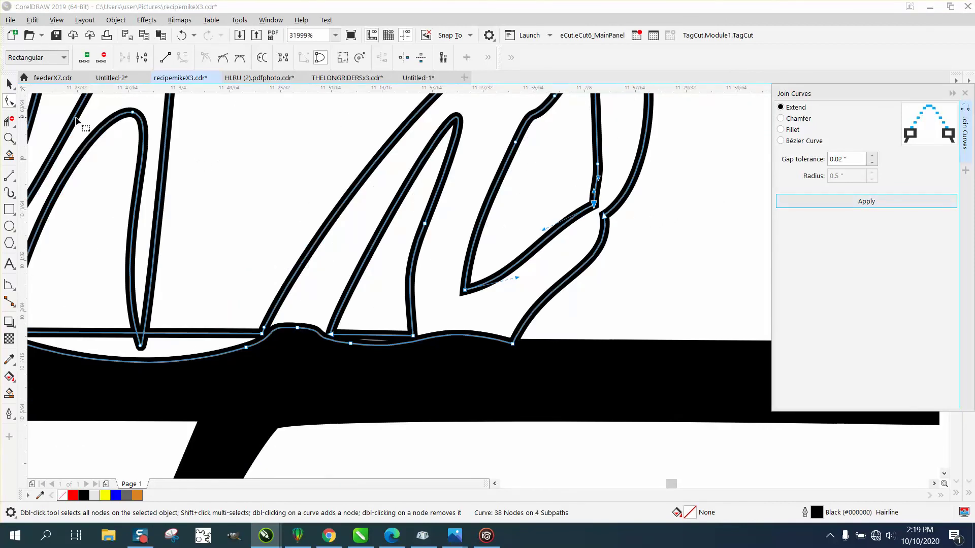
- Smooth the rough curve junction and Smart Fill the outlined 'mo' letters solid black
left_click(12, 107)
left_click(15, 111)
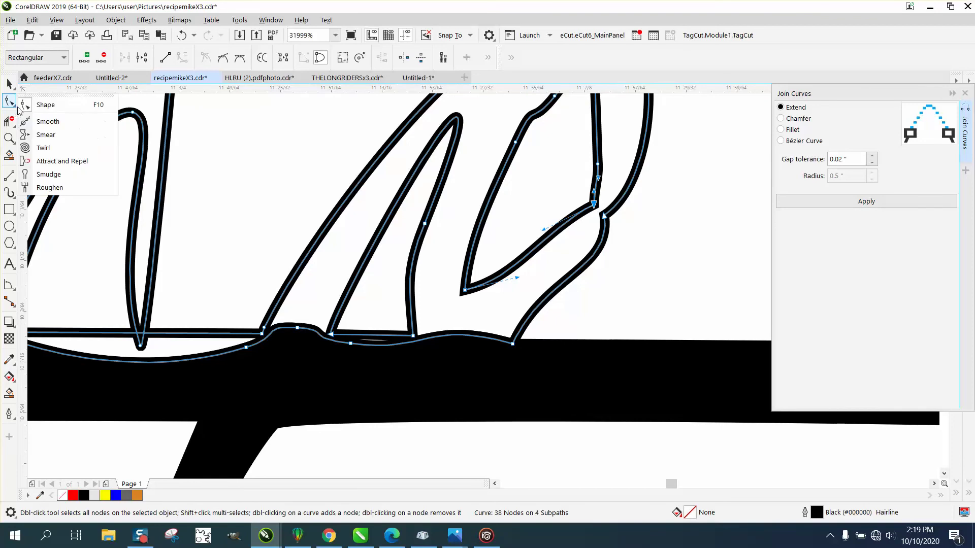
left_click(48, 120)
mouse_move(606, 224)
left_mouse_down()
mouse_move(598, 218)
mouse_move(592, 229)
left_mouse_up()
scroll(592, 229, "down", 2)
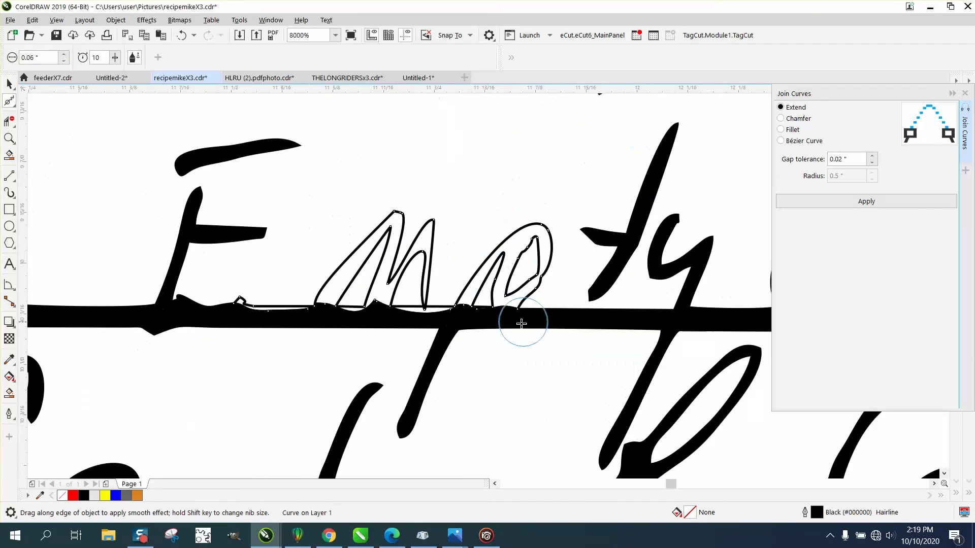
left_click(9, 393)
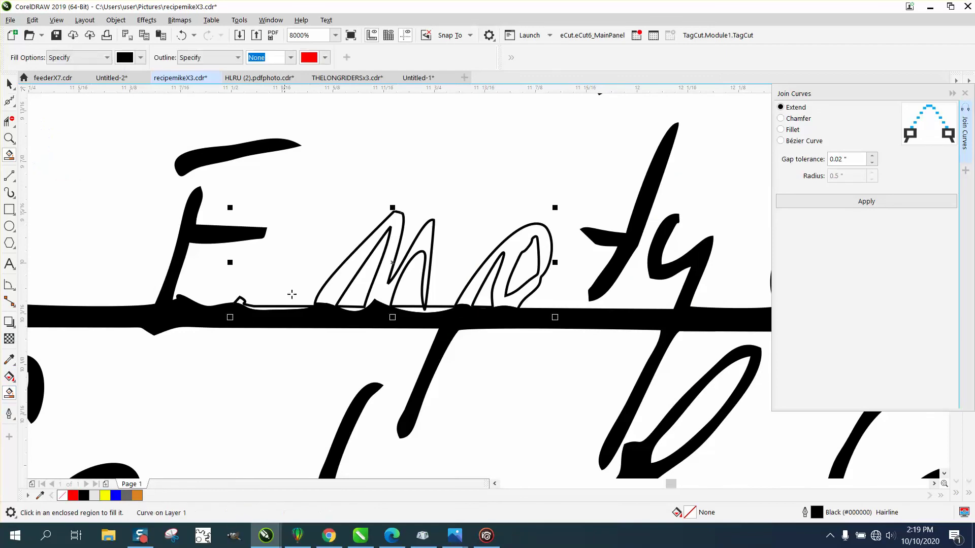
left_click(333, 284)
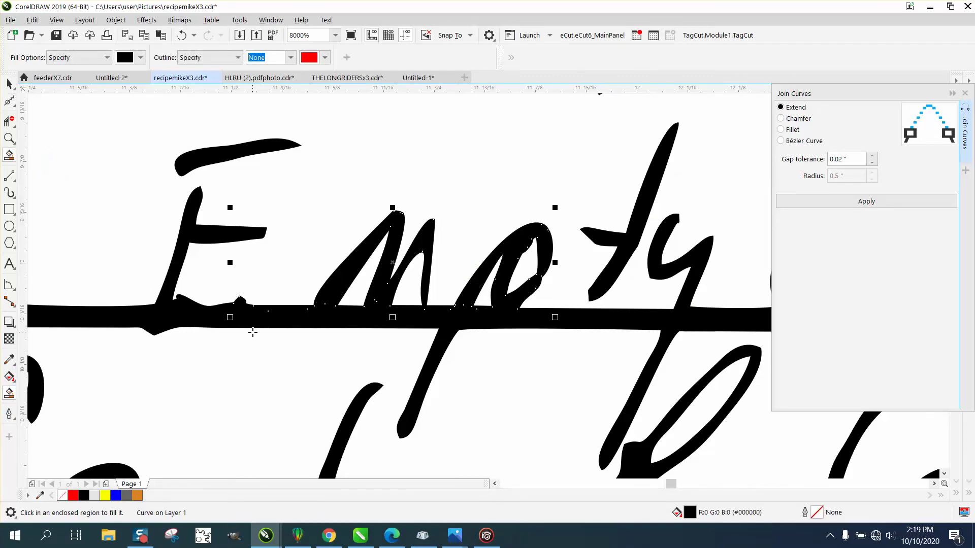
- Zoom out to compare with the photo, then zoom into the photo's 'Go to' line
scroll(454, 246, "down", 1)
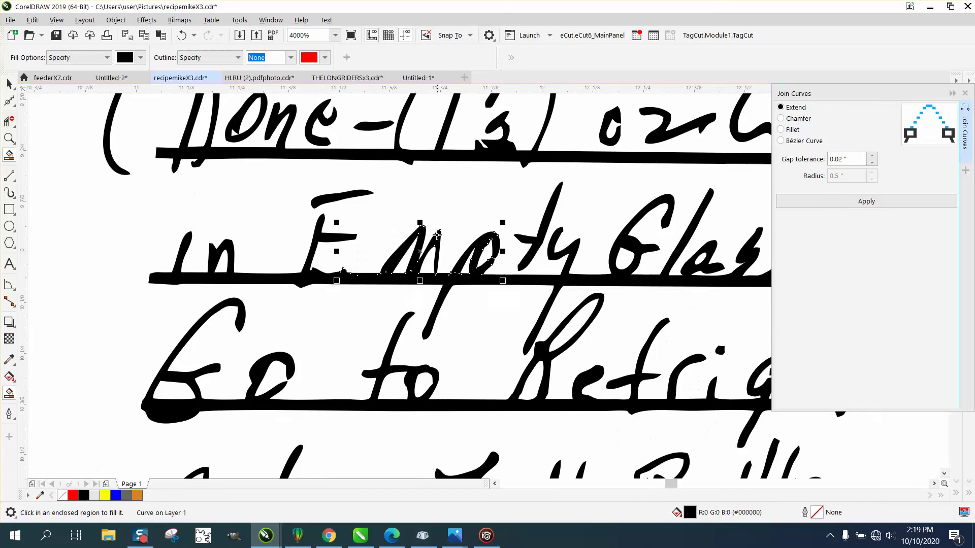
scroll(375, 221, "down", 1)
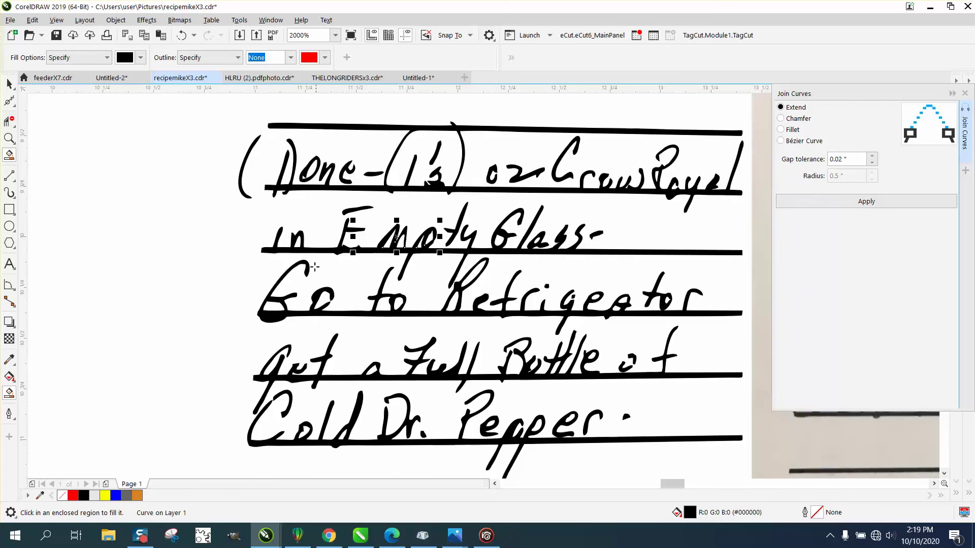
scroll(268, 305, "down", 2)
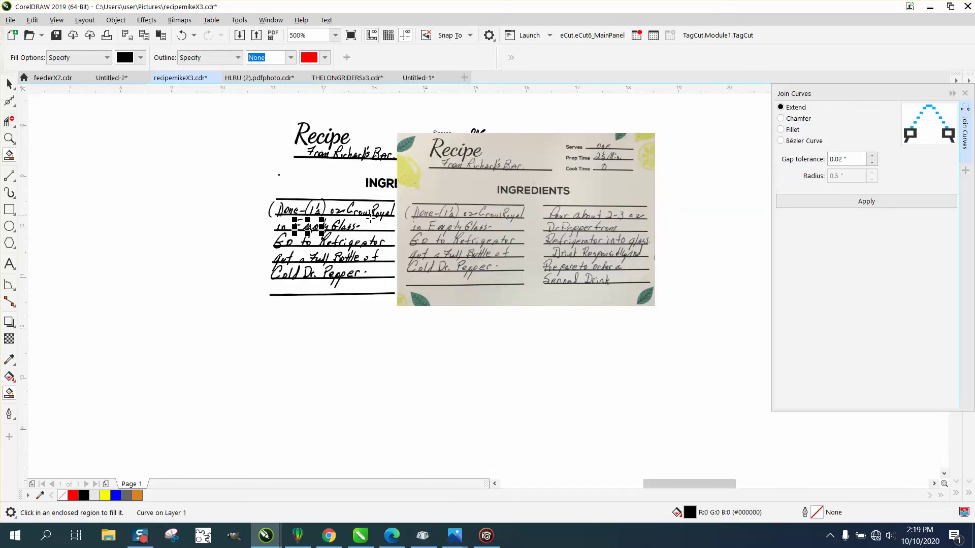
key("z")
left_click_drag(394, 232, 438, 265)
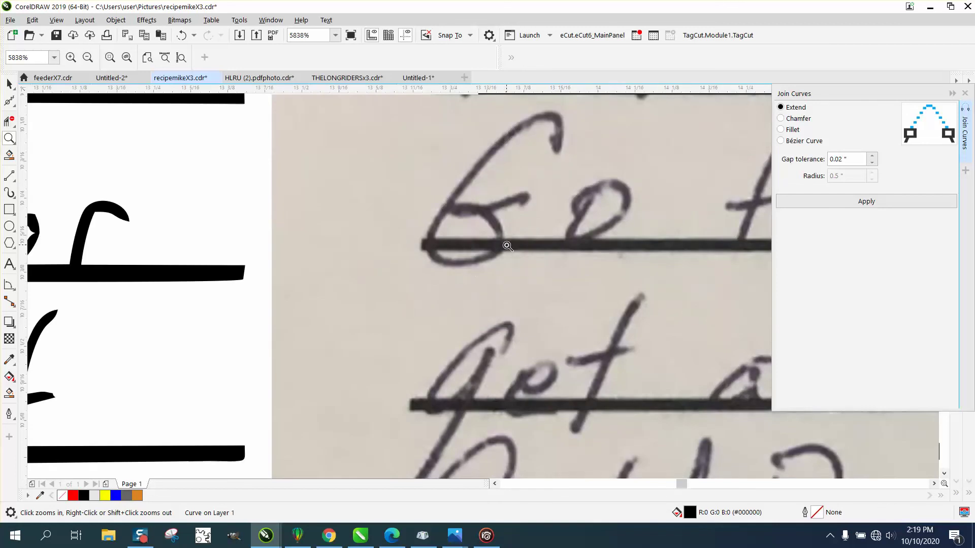
- Zoom into the 'o' after 'Bottle' and then the traced 'o' of 'of'
scroll(508, 246, "down", 1)
scroll(505, 237, "down", 1)
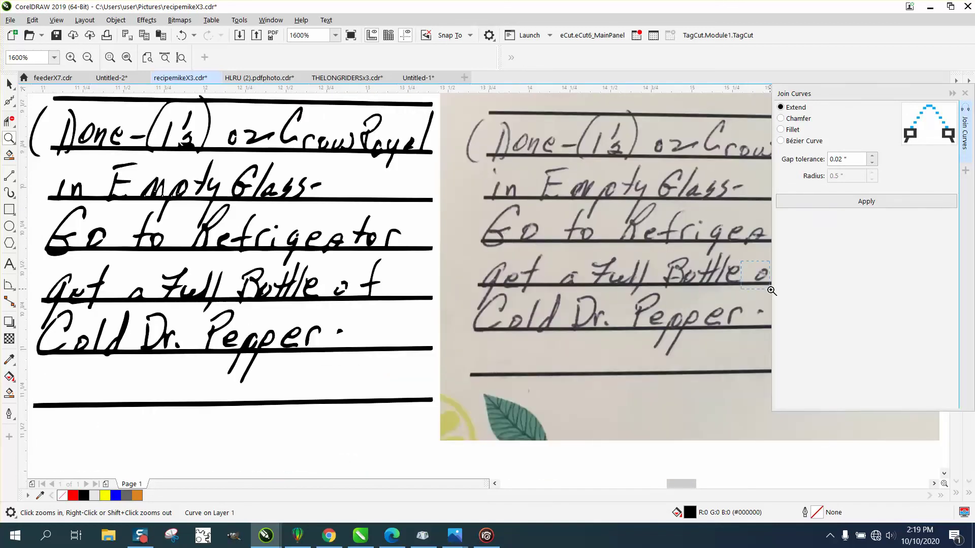
left_click_drag(772, 291, 772, 291)
scroll(600, 274, "down", 2)
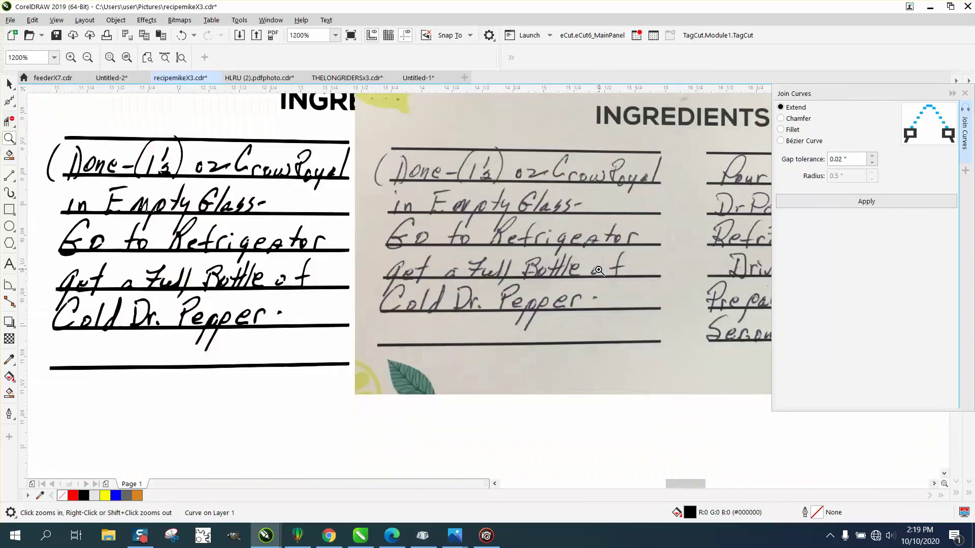
left_click_drag(262, 272, 318, 299)
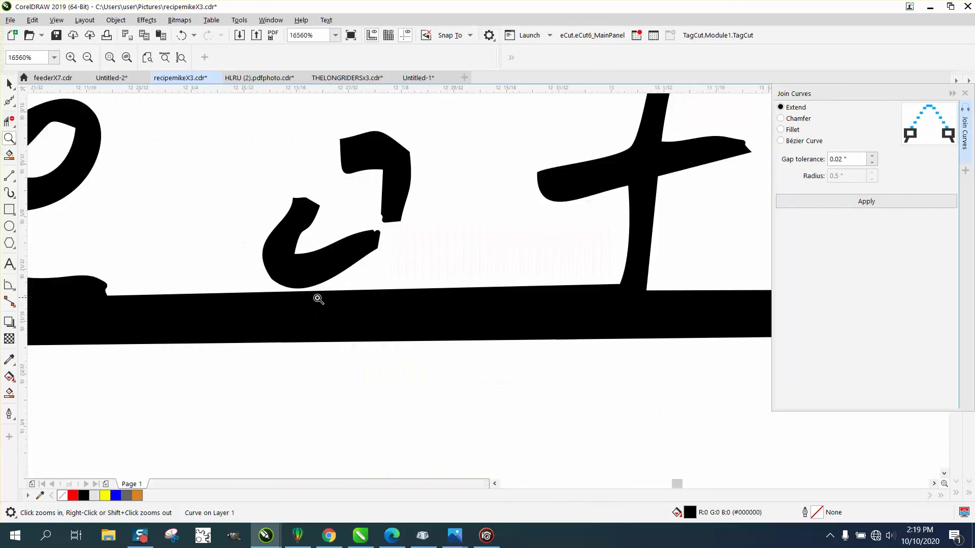
- Pull the o's upper stroke down and stretch the lower hook up to meet it
left_click(9, 101)
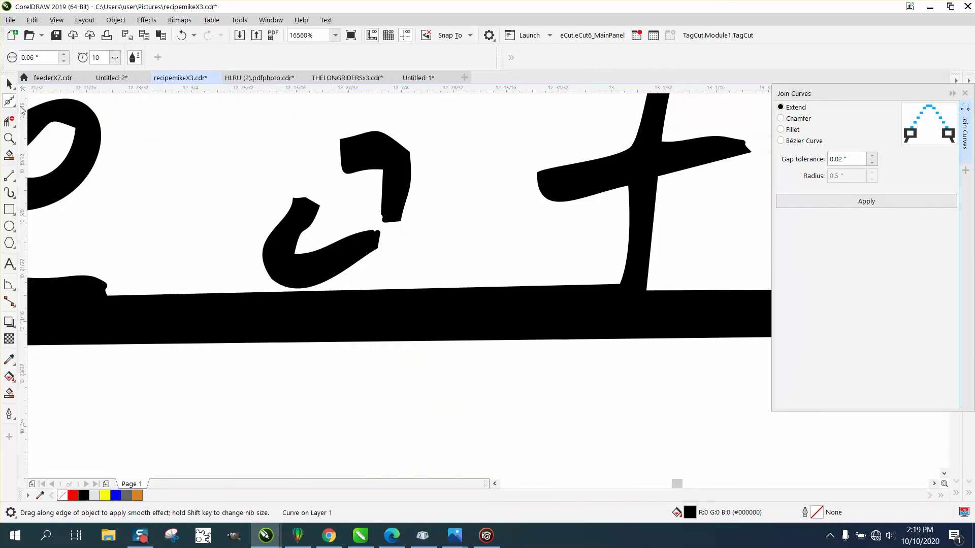
left_click(16, 109)
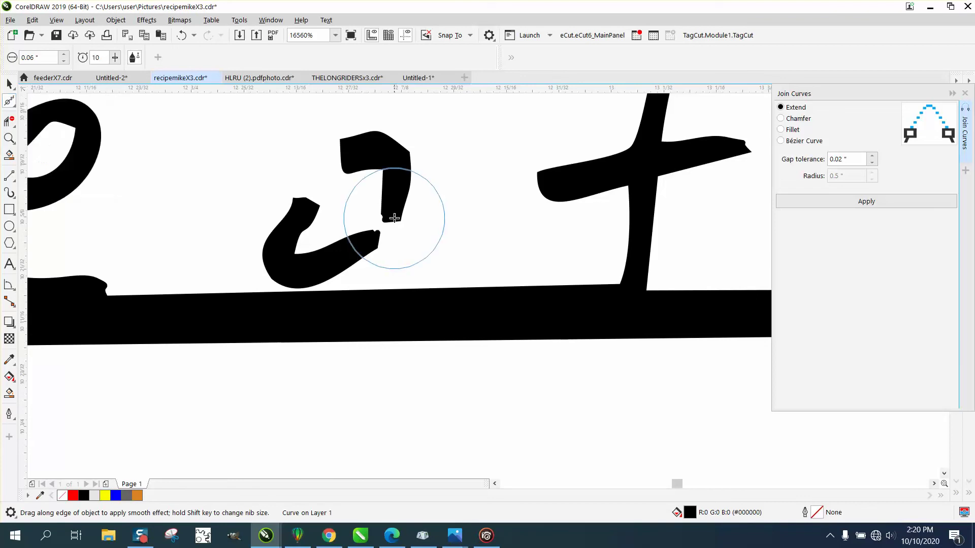
left_click(10, 101)
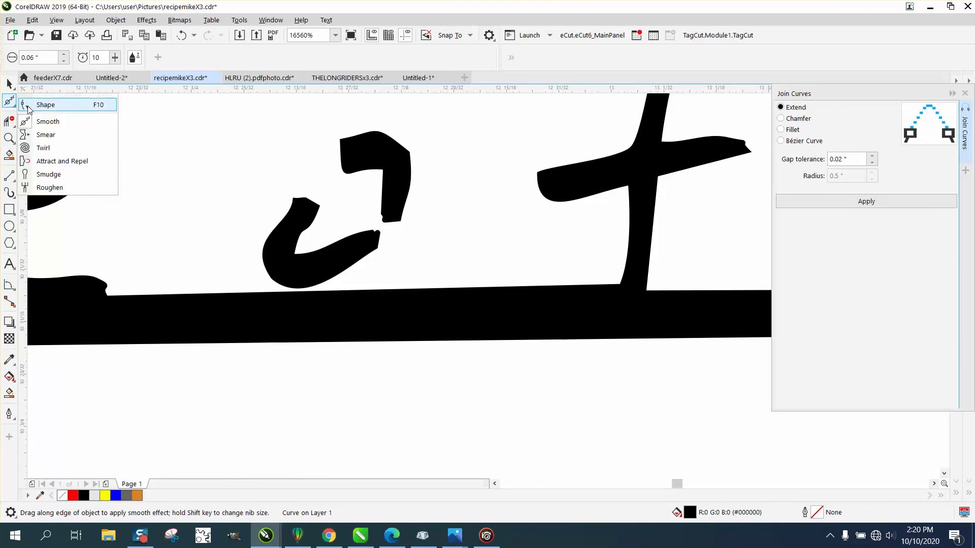
left_click(27, 107)
left_click(388, 215)
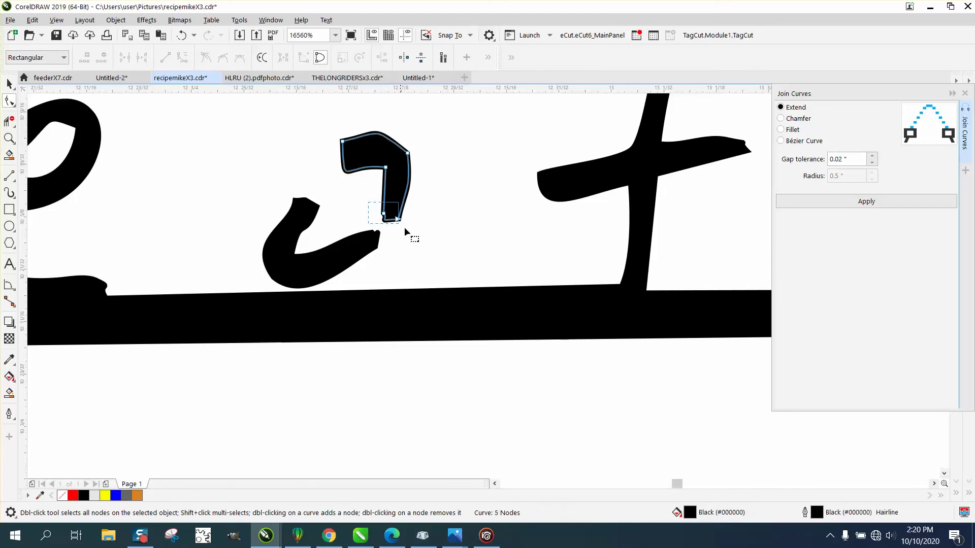
left_click_drag(405, 227, 386, 237)
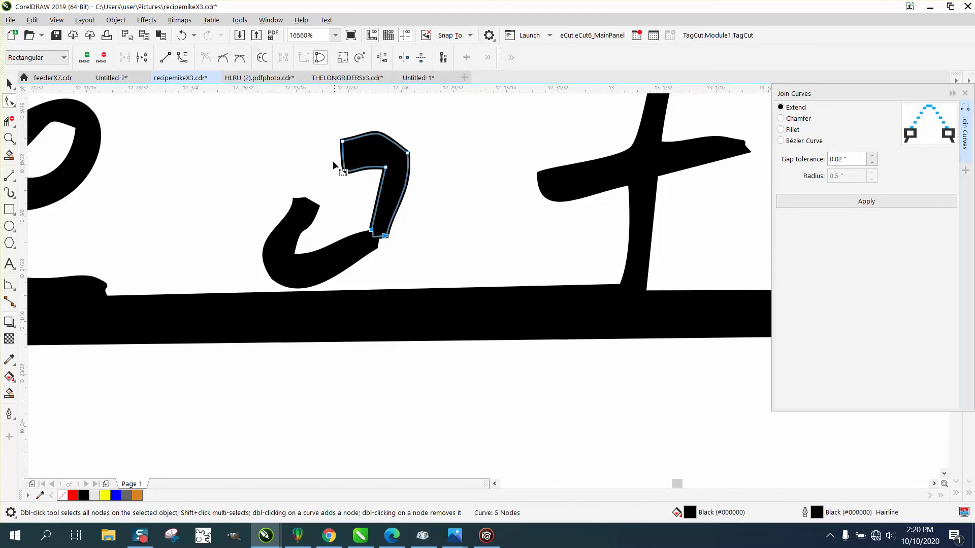
left_click(303, 213)
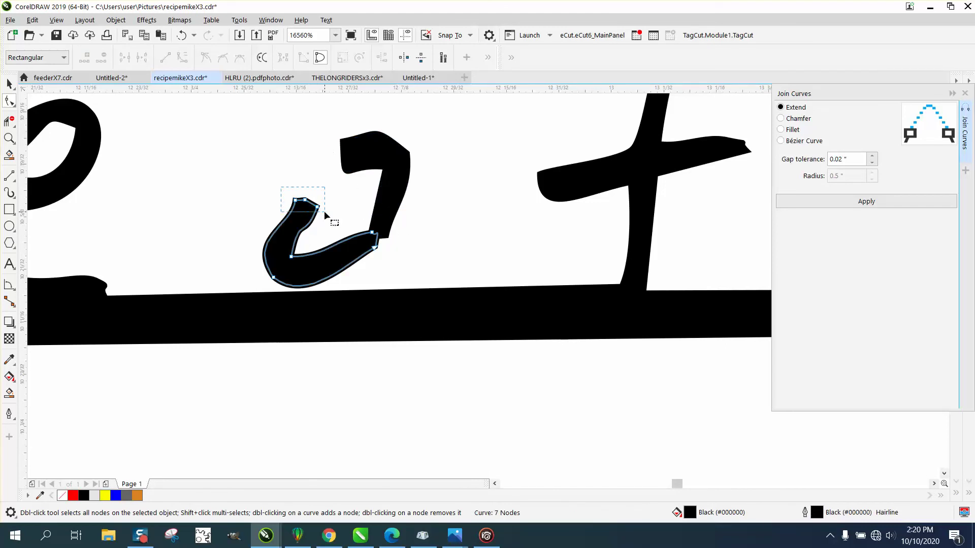
left_click_drag(324, 211, 352, 150)
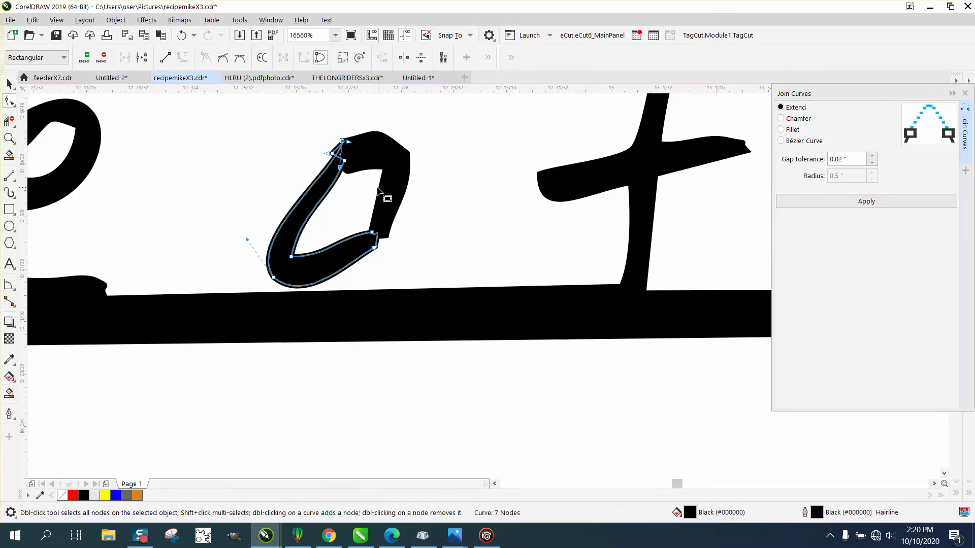
- Smooth the upper-left edge of the 'o' with the Smooth tool
left_click(9, 138)
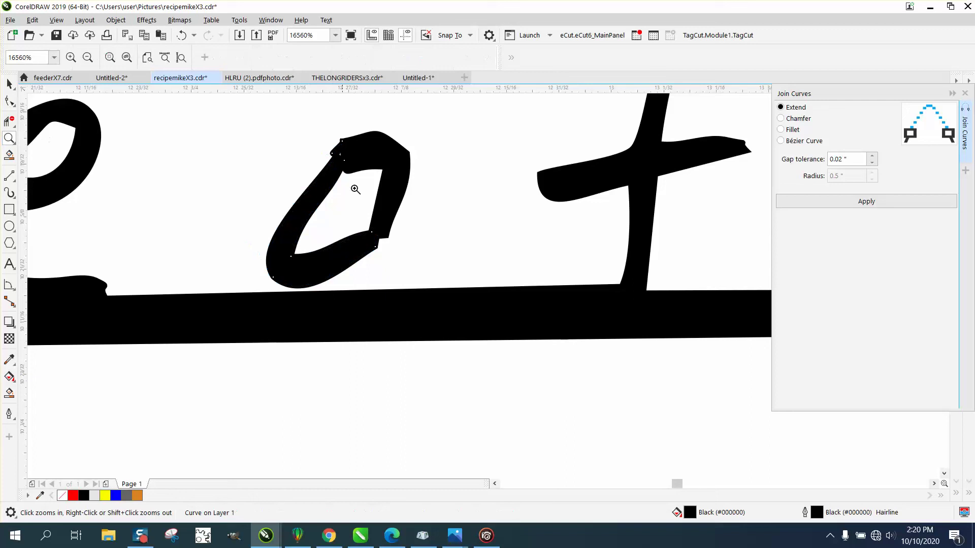
left_click(9, 104)
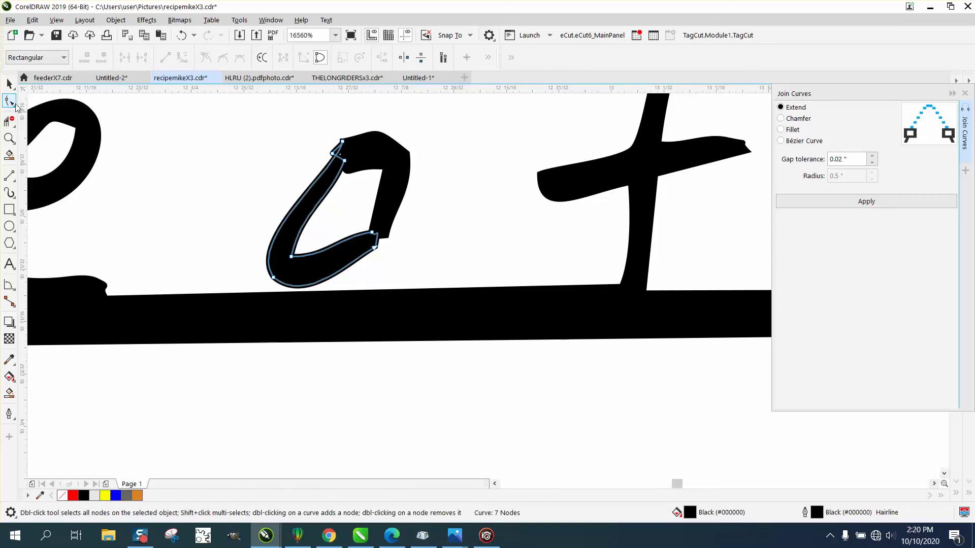
left_click(17, 108)
left_click(44, 121)
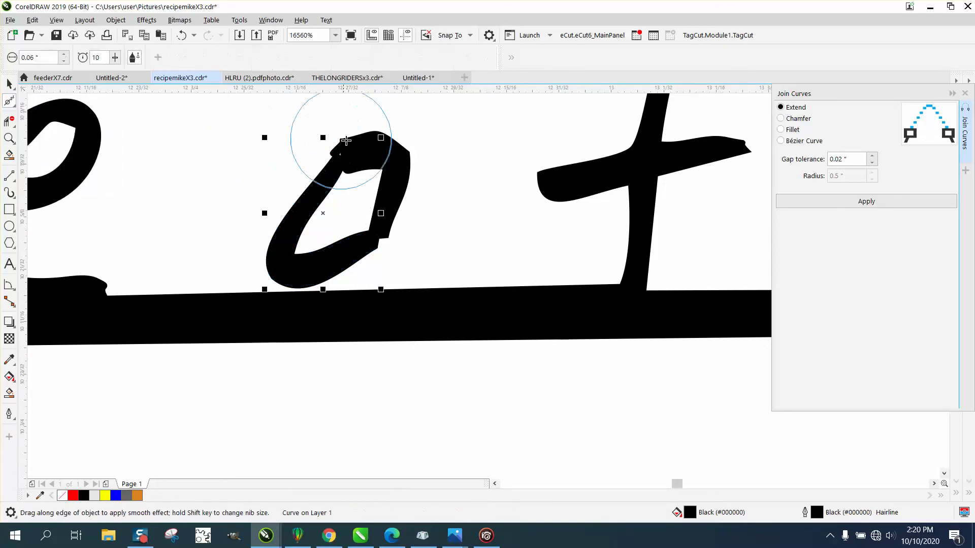
mouse_move(352, 148)
left_mouse_down()
mouse_move(316, 187)
mouse_move(325, 178)
left_mouse_up()
- Combine the two 'o' pieces into one curve and smooth away the notch at its top
left_click(8, 83)
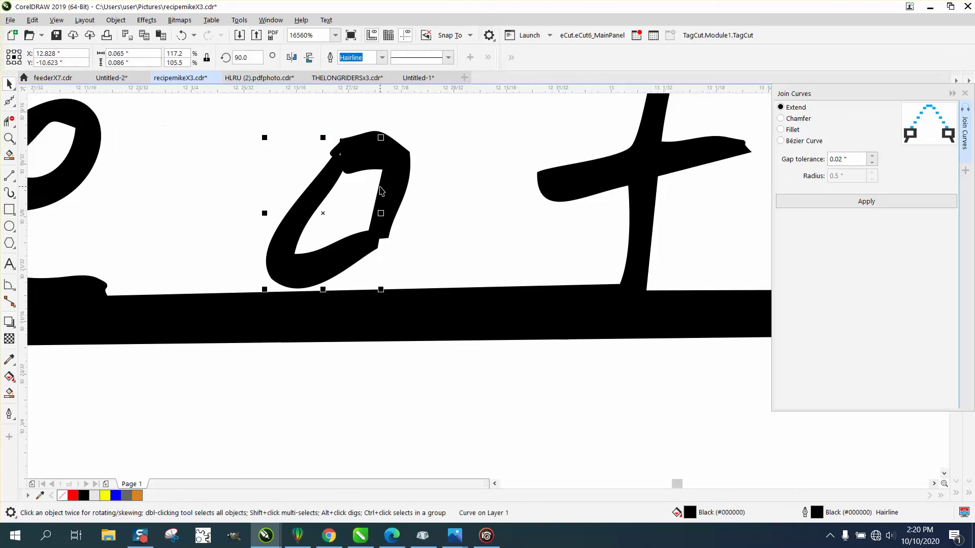
left_click(399, 191)
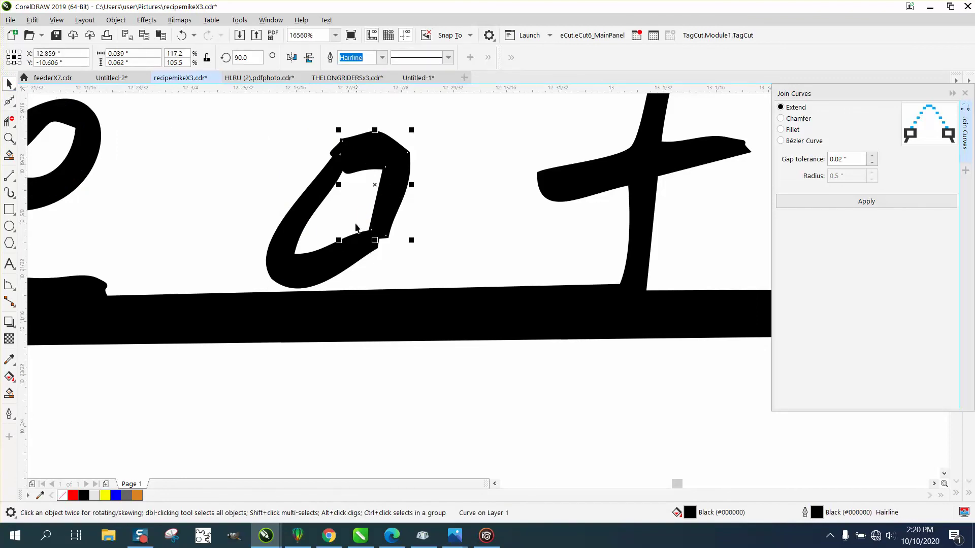
left_click(333, 256, "shift")
left_click(117, 21)
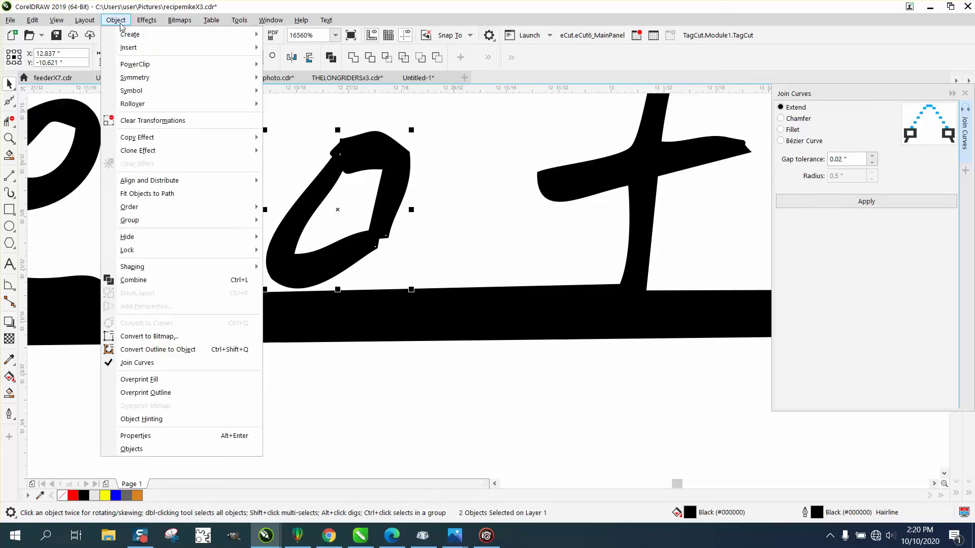
left_click(148, 280)
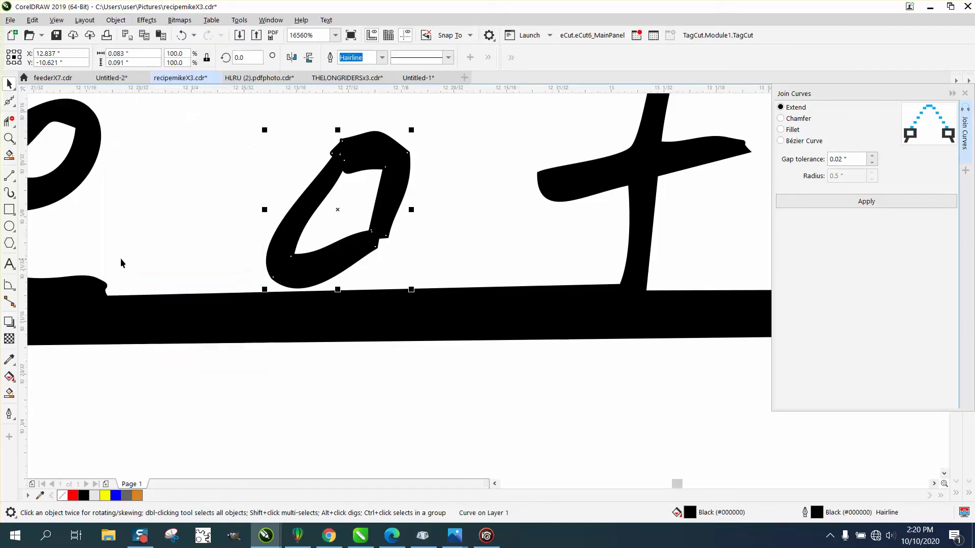
left_click(15, 109)
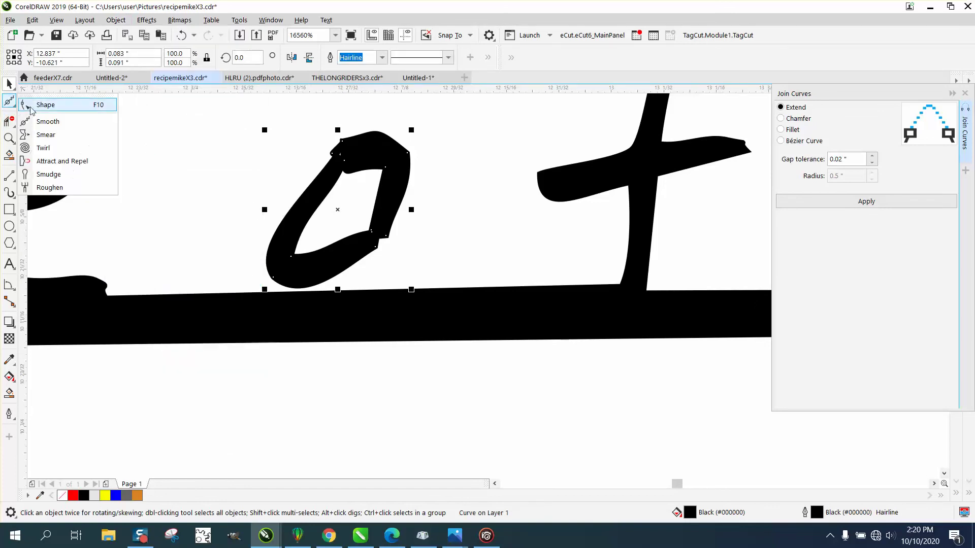
left_click(47, 120)
mouse_move(351, 160)
left_mouse_down()
mouse_move(340, 163)
mouse_move(395, 170)
mouse_move(383, 244)
mouse_move(397, 164)
mouse_move(361, 203)
left_mouse_up()
- Zoom out and move the recipe photo to the right of the traced card
scroll(332, 210, "down", 4)
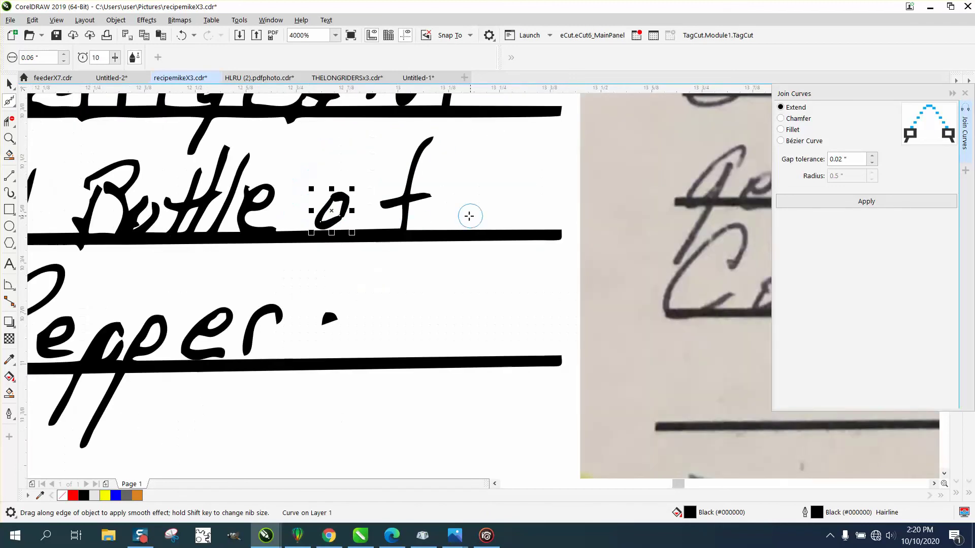
scroll(389, 261, "down", 4)
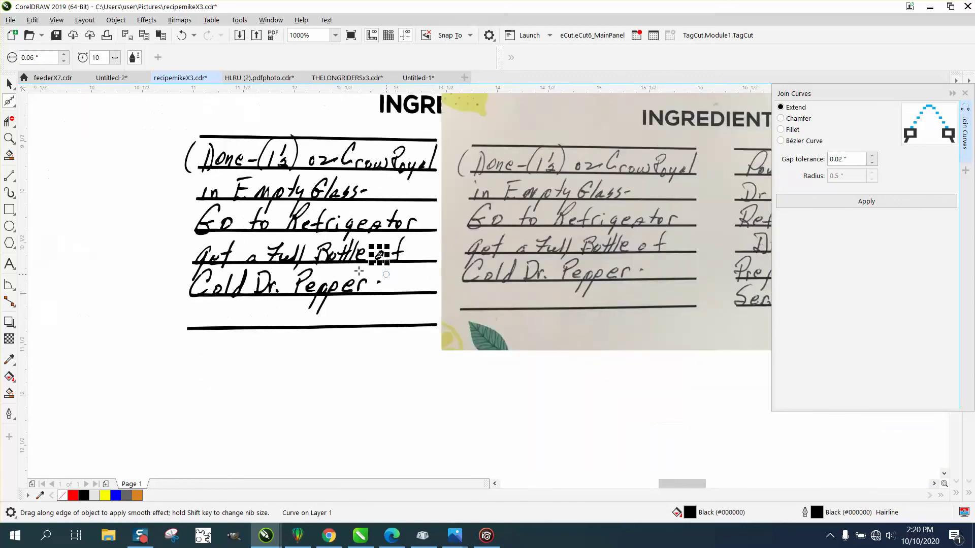
left_click(9, 83)
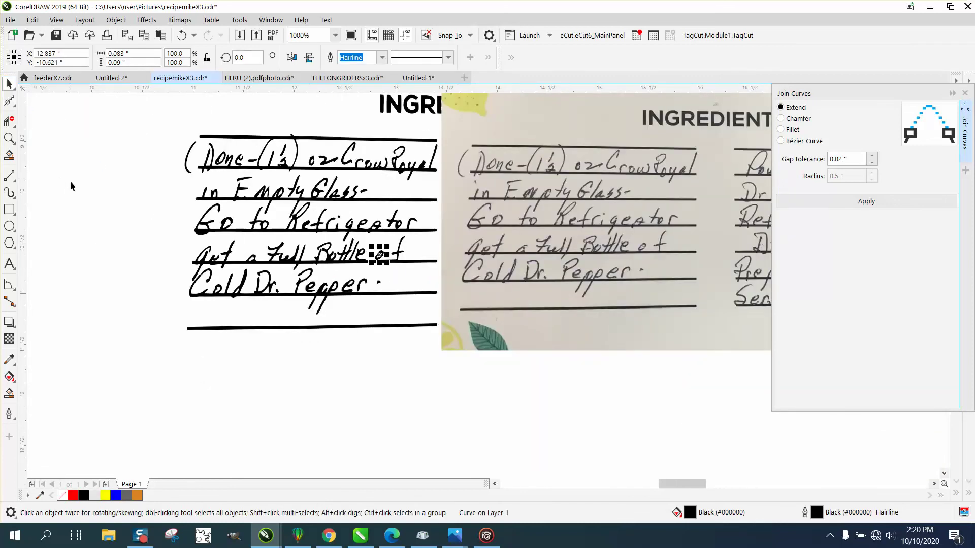
scroll(217, 332, "down", 2)
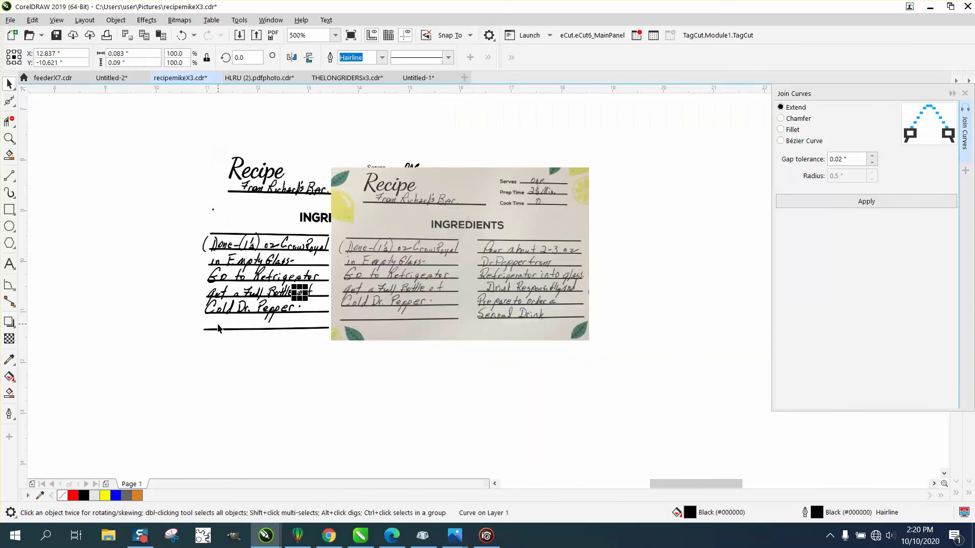
left_click_drag(498, 283, 631, 279)
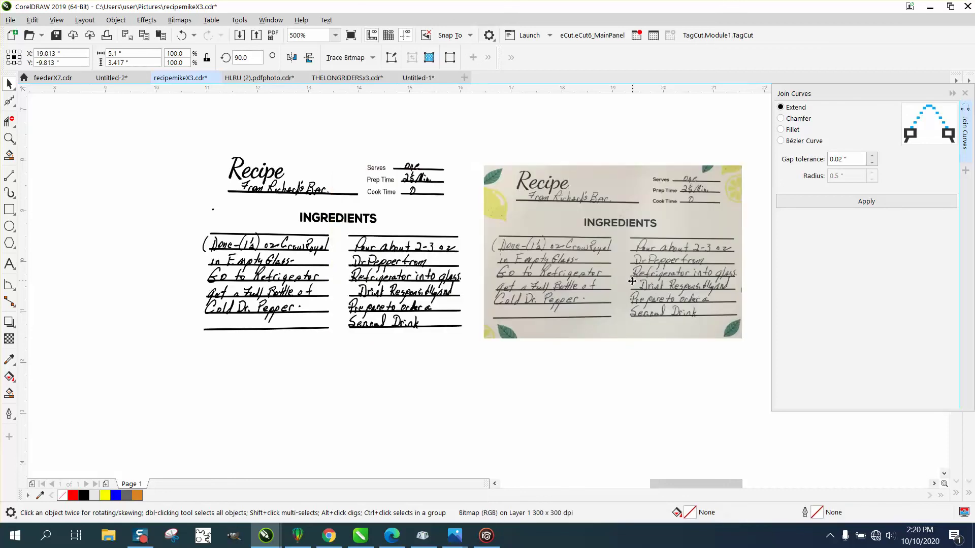
- Undo the accidental moves of the bottom underline and the Cold Dr. Pepper line
left_click(322, 329)
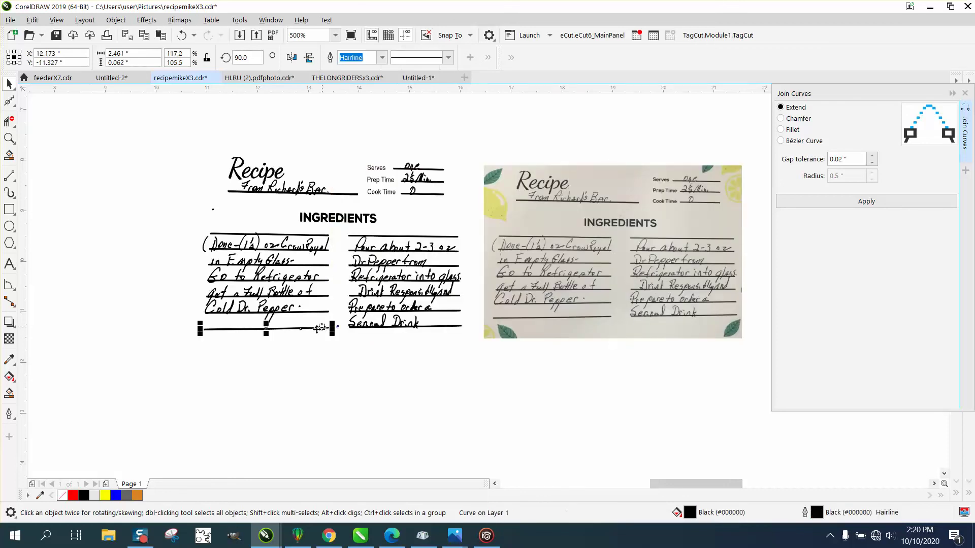
left_click_drag(267, 329, 238, 380)
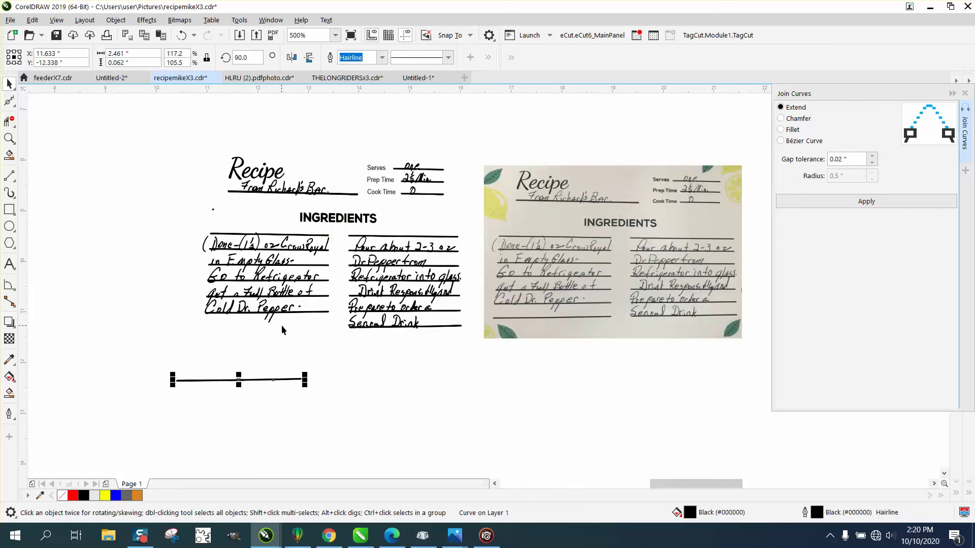
left_click_drag(297, 317, 270, 365)
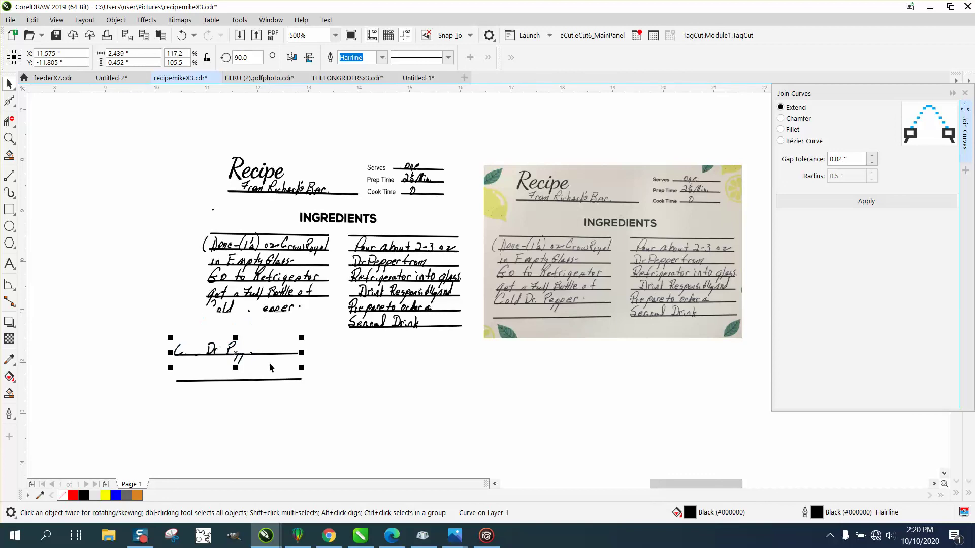
left_click(181, 37)
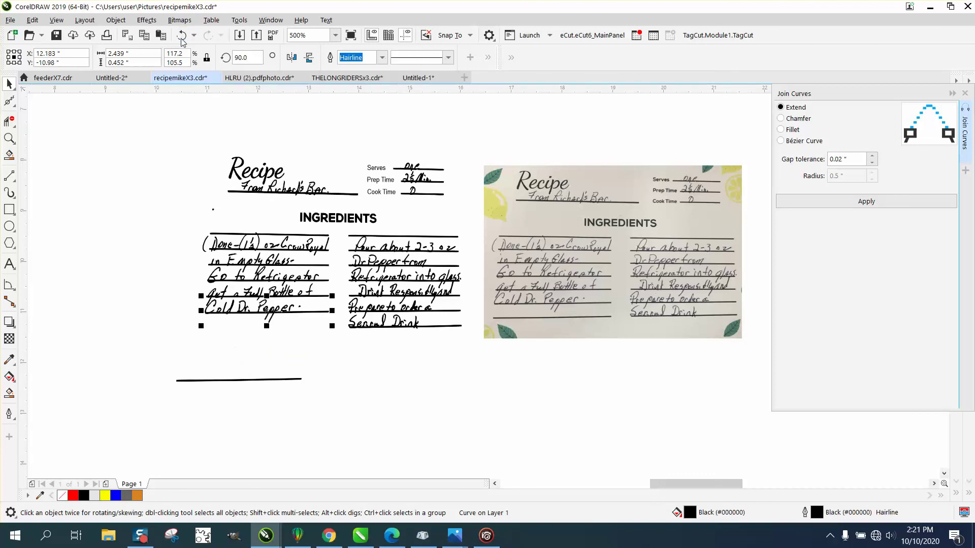
left_click(181, 36)
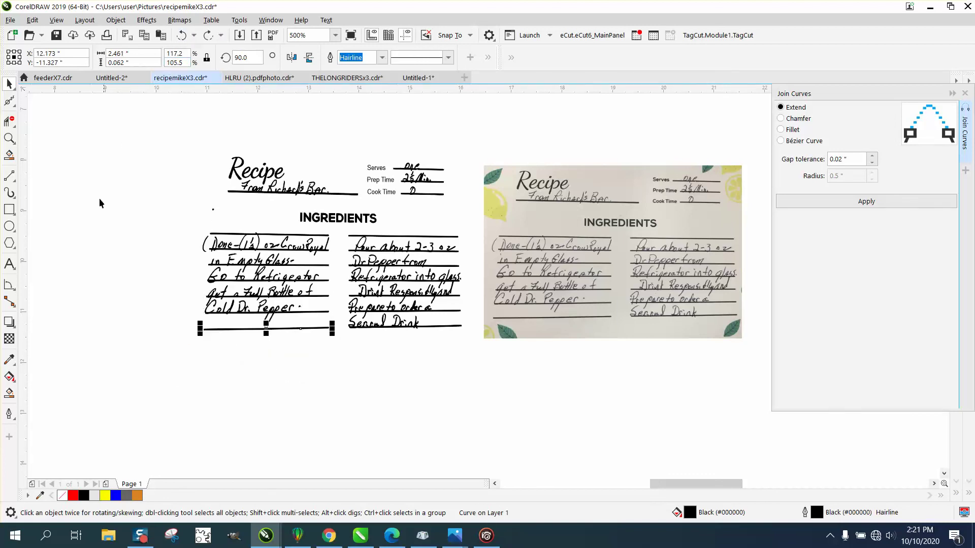
key("z")
left_click_drag(360, 167, 459, 220)
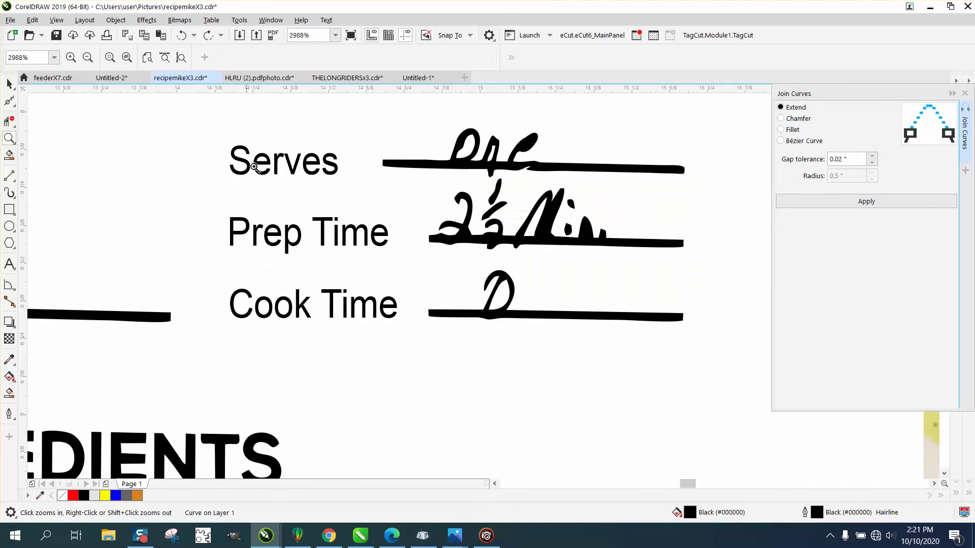
right_click(442, 193)
right_click(449, 199)
right_click(666, 216)
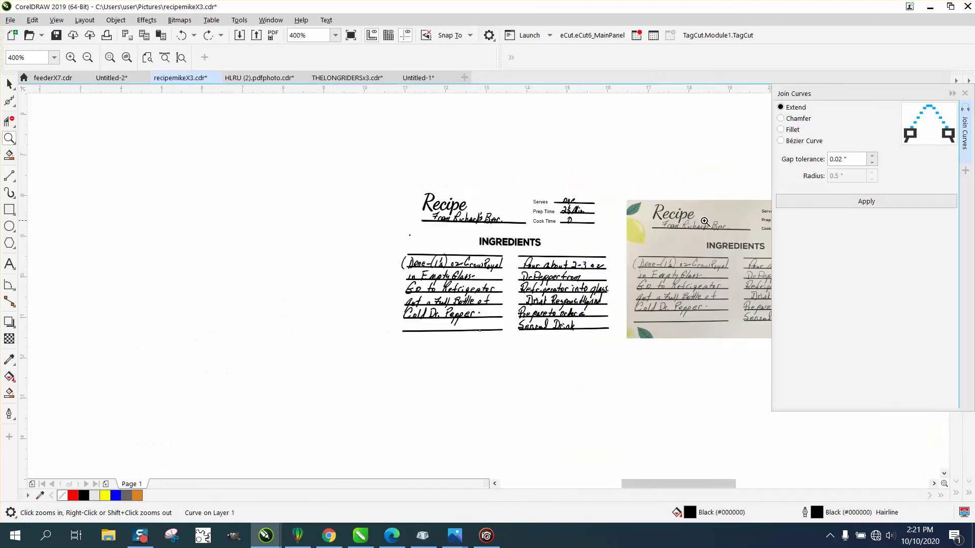
right_click(754, 219)
left_click_drag(746, 210, 757, 240)
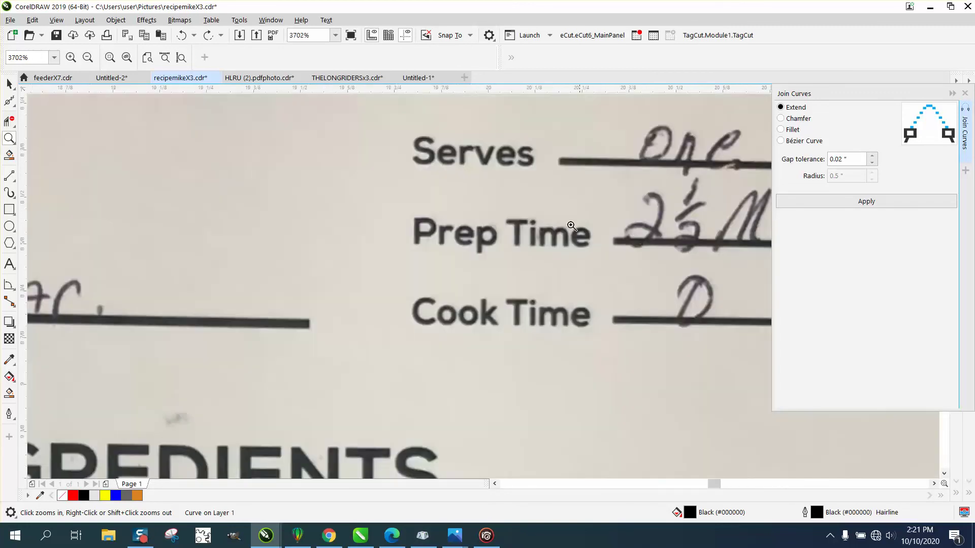
scroll(545, 207, "down", 2)
scroll(541, 206, "down", 1)
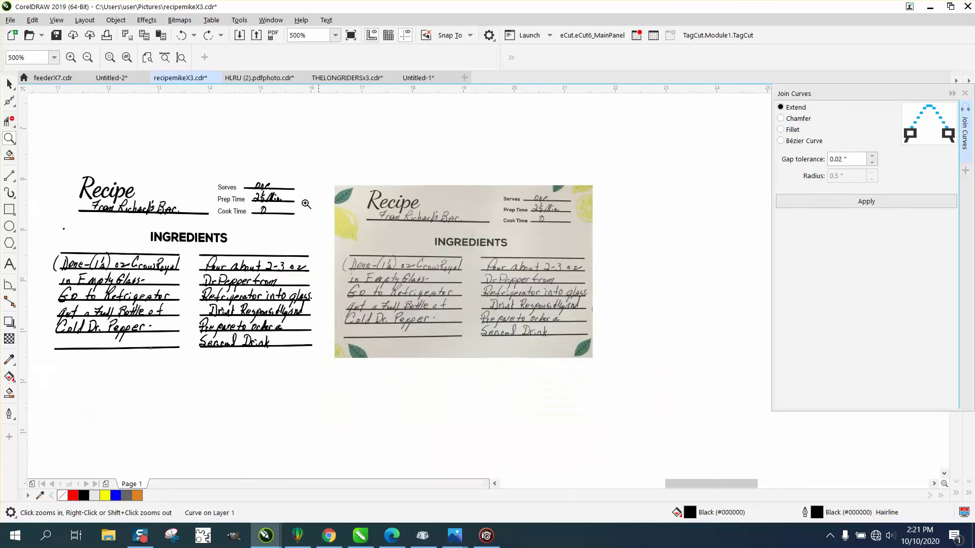
left_click_drag(204, 178, 324, 235)
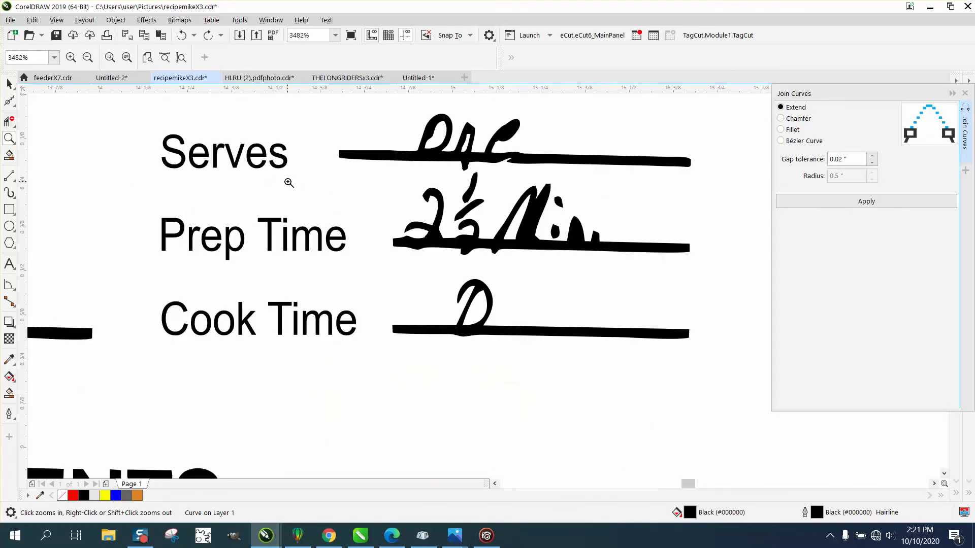
scroll(289, 183, "down", 3)
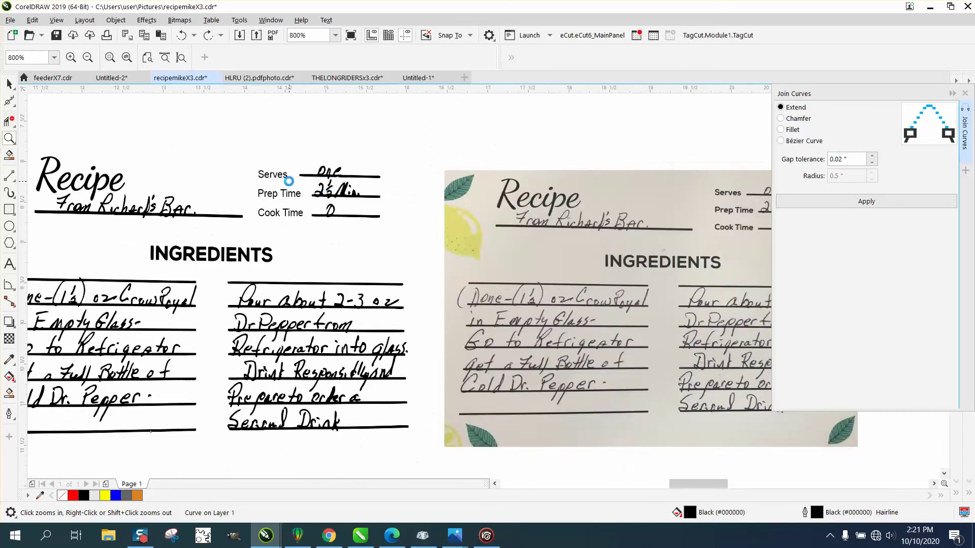